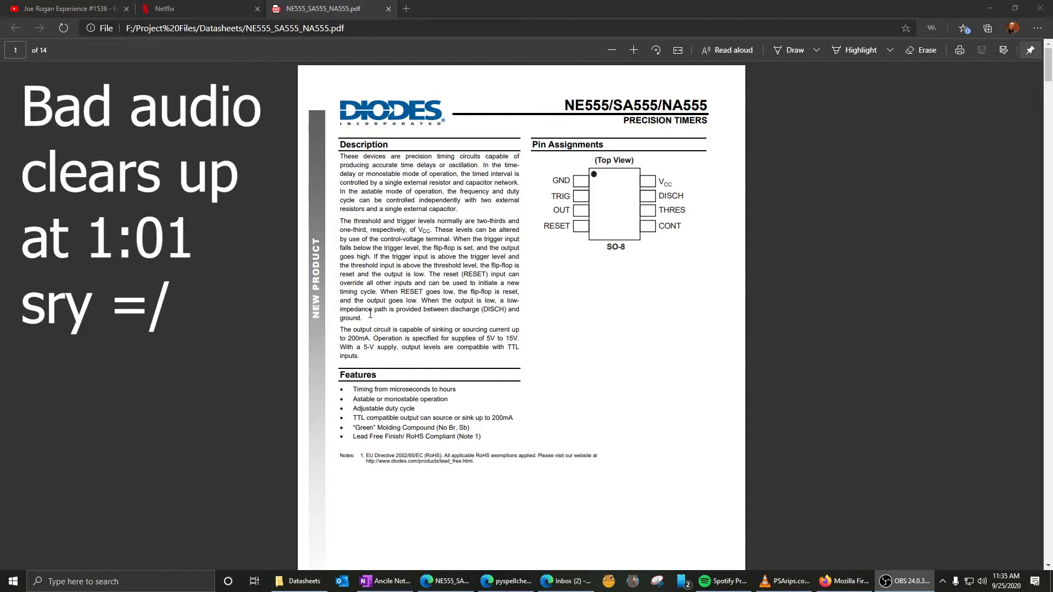
Examine the NE555 datasheet's monostable circuit in Fig. 1 and the astable tH and tL equations on page 8.
scroll(485, 393, "down", 20)
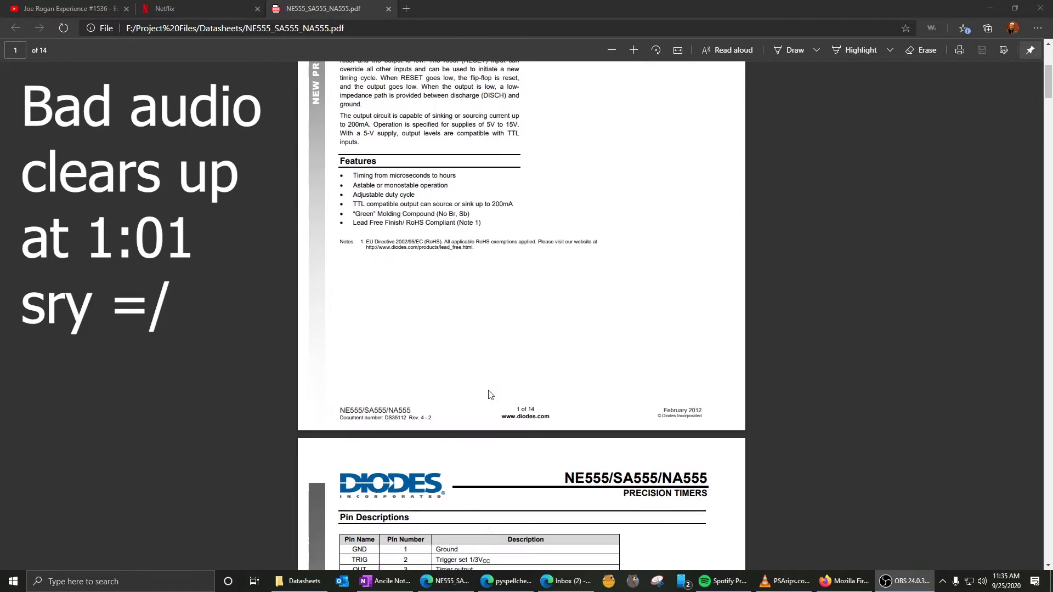
scroll(483, 389, "down", 20)
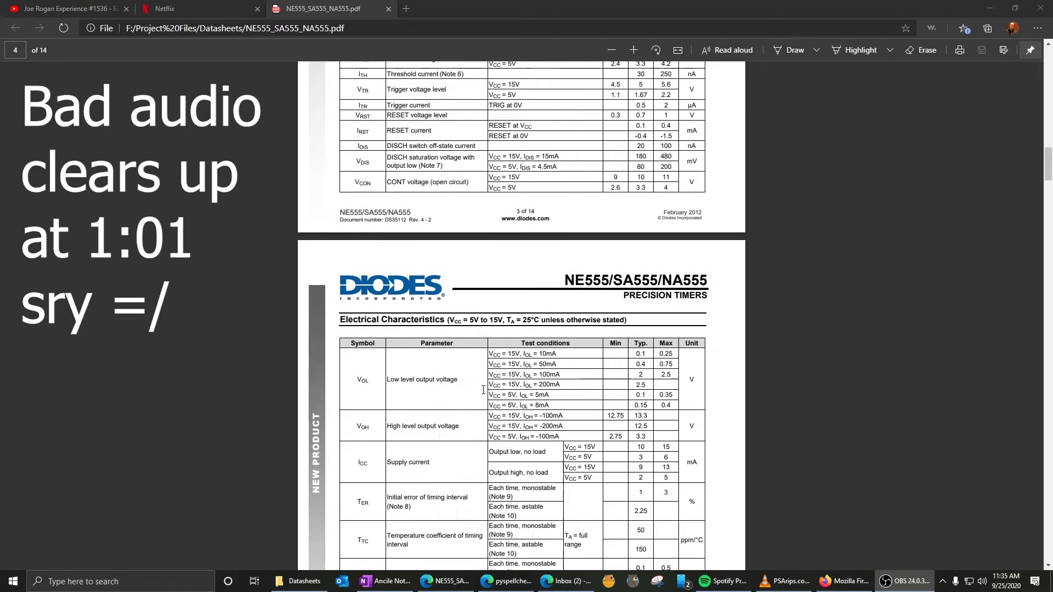
left_click_drag(476, 372, 578, 371)
left_click(473, 373)
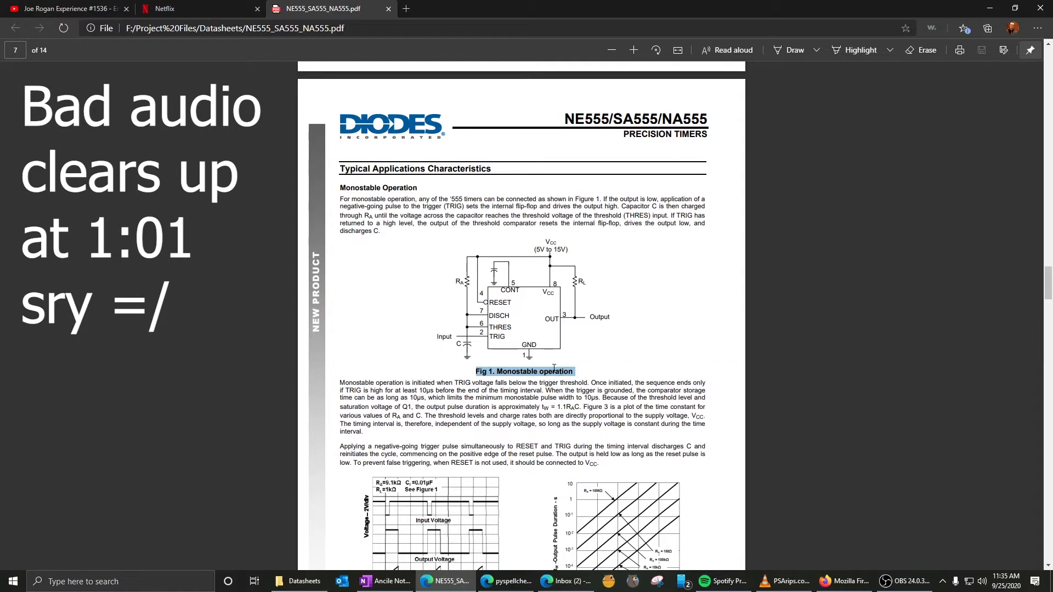
scroll(548, 367, "down", 3)
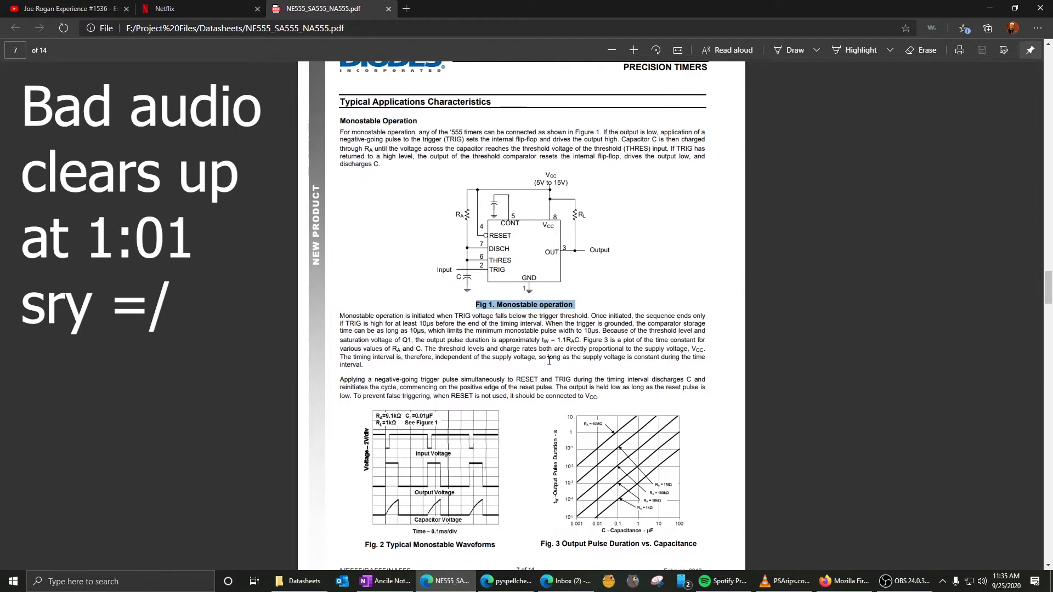
scroll(504, 285, "down", 20)
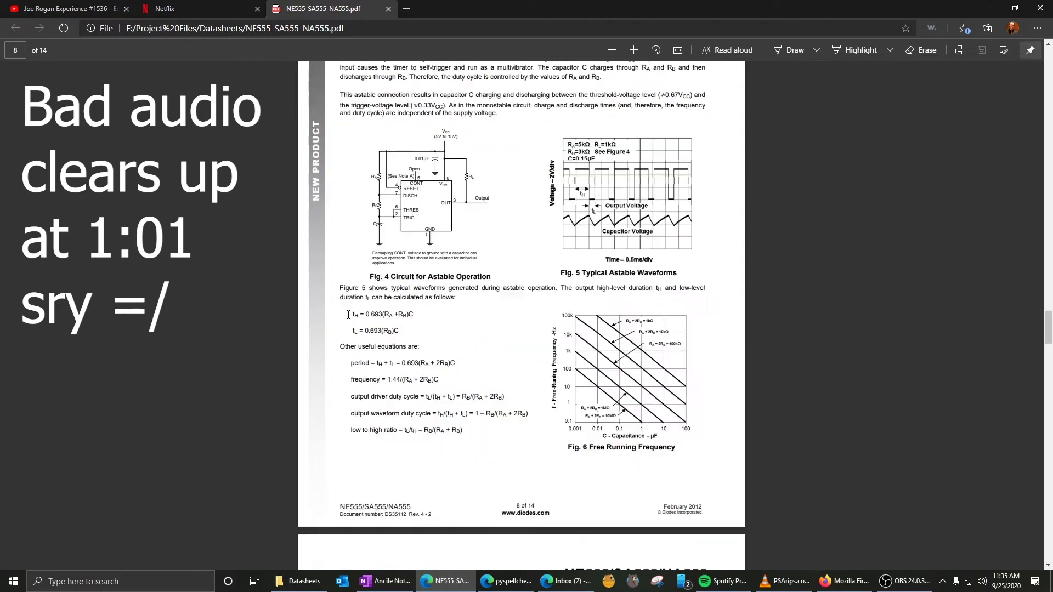
left_click_drag(340, 312, 401, 331)
left_click(415, 338)
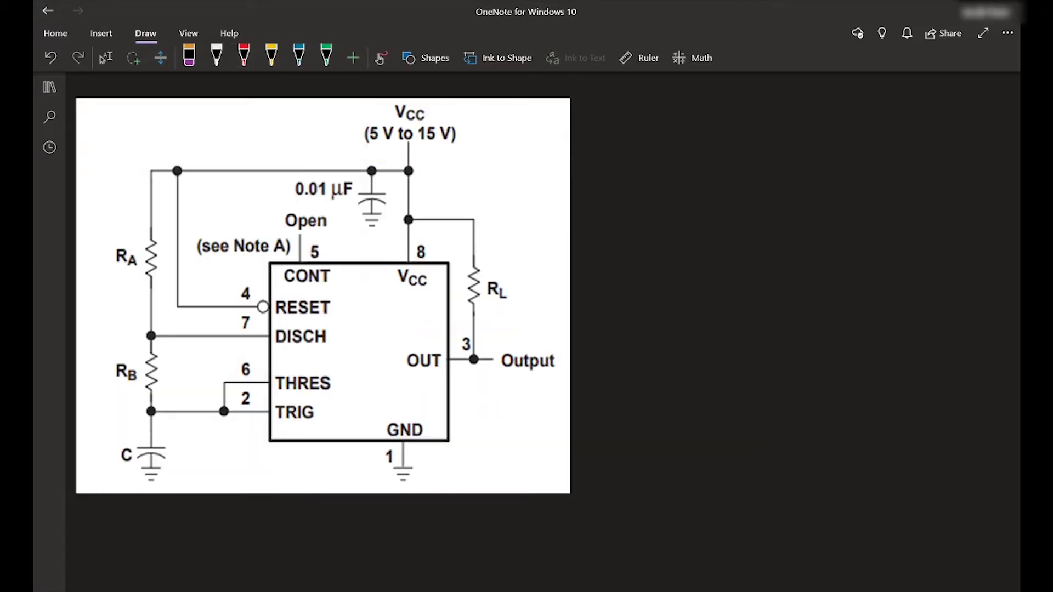
Trace the capacitor's charging path in red from VCC through RA and RB to C, circle both resistors and add a "<" mark above.
left_click(244, 55)
mouse_move(403, 164)
left_mouse_down()
mouse_move(190, 158)
mouse_move(128, 256)
mouse_move(132, 433)
mouse_move(146, 404)
left_mouse_up()
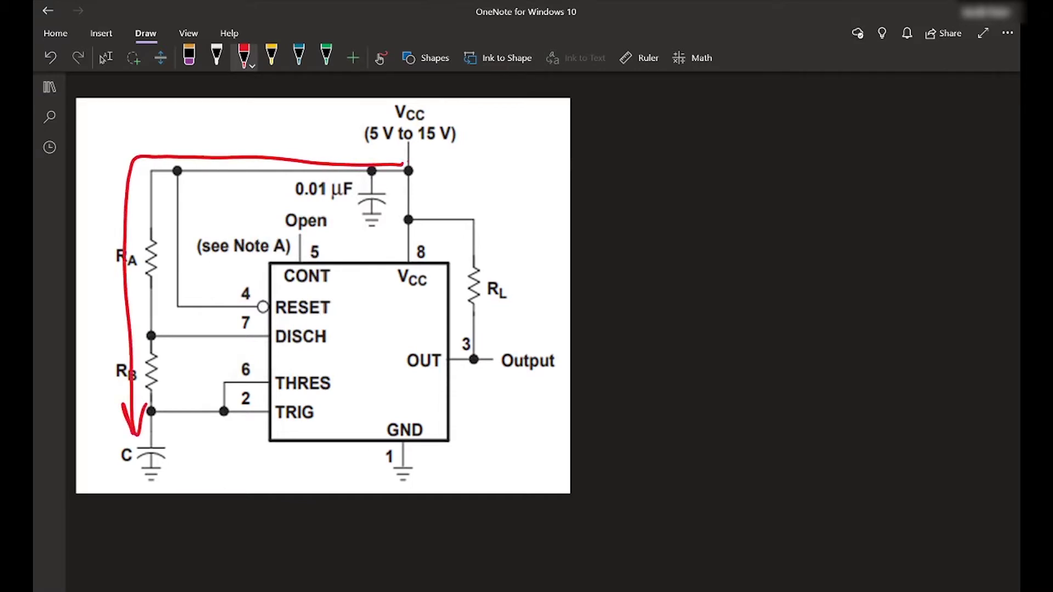
left_click_drag(149, 236, 155, 258)
left_click_drag(98, 365, 144, 384)
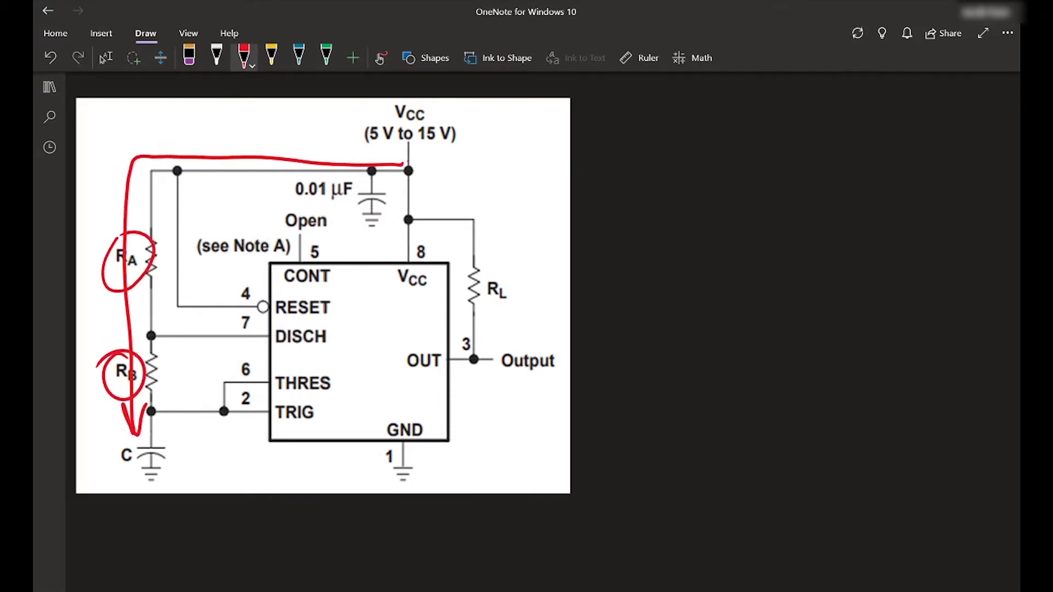
scroll(323, 297, "up", 1)
left_click_drag(222, 179, 225, 197)
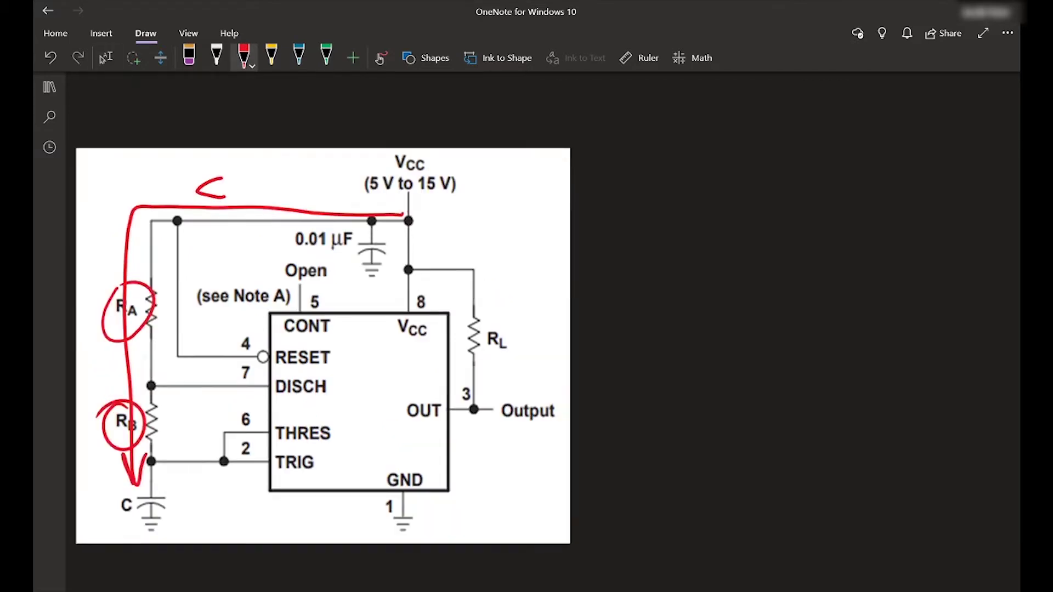
Trace the discharging path in yellow from C past RB to the DISCH pin and circle RB.
left_click(272, 57)
mouse_move(157, 491)
left_mouse_down()
mouse_move(167, 393)
mouse_move(265, 391)
mouse_move(251, 404)
left_mouse_up()
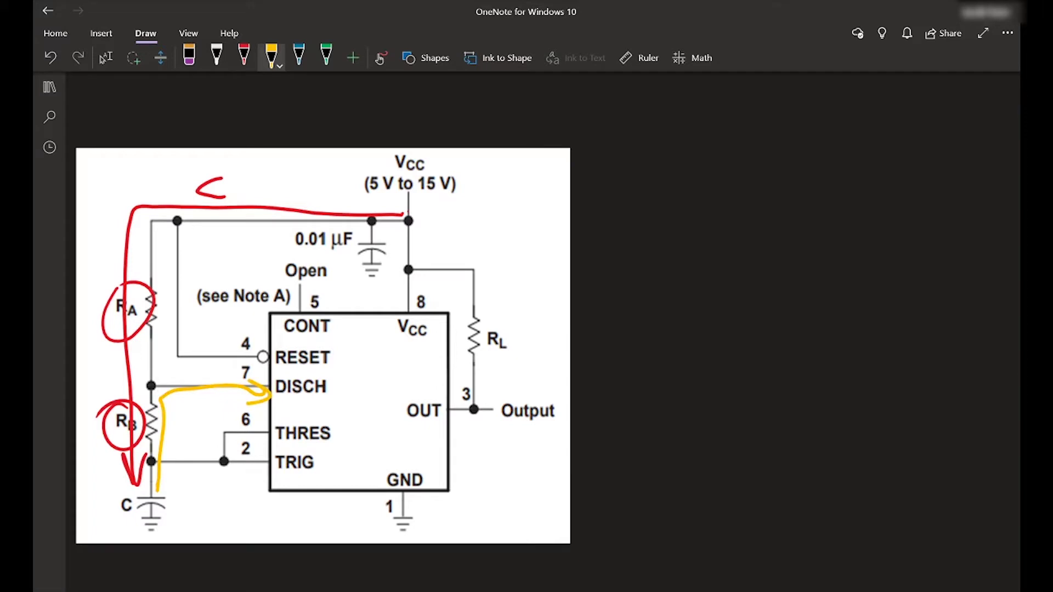
mouse_move(129, 387)
left_mouse_down()
mouse_move(137, 447)
mouse_move(112, 396)
left_mouse_up()
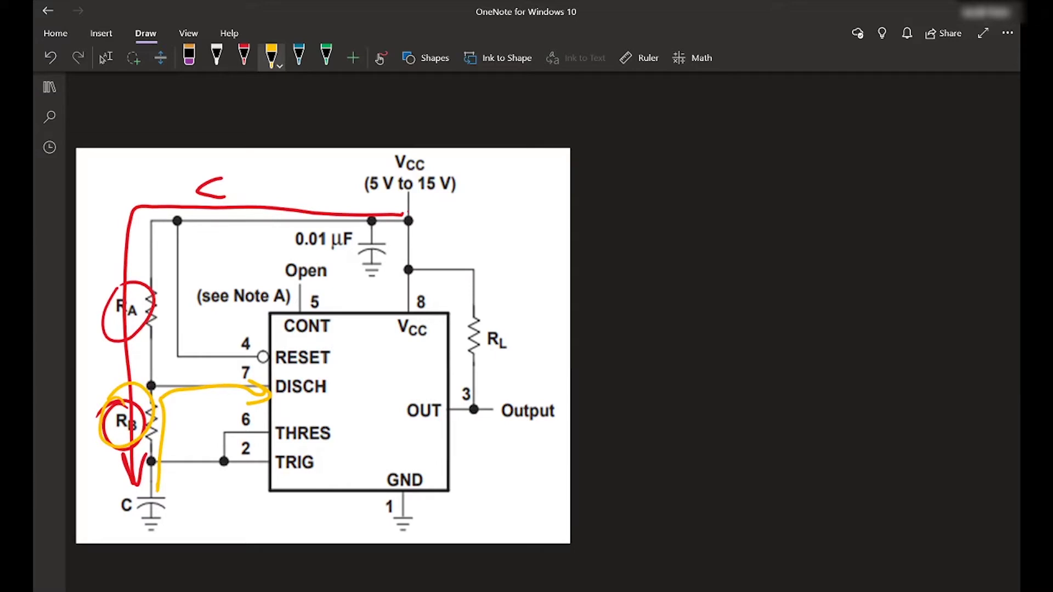
Clear the drawn current paths and resistor circles, and write "RB > RA + RB" in yellow beside RB.
scroll(383, 345, "left", 2)
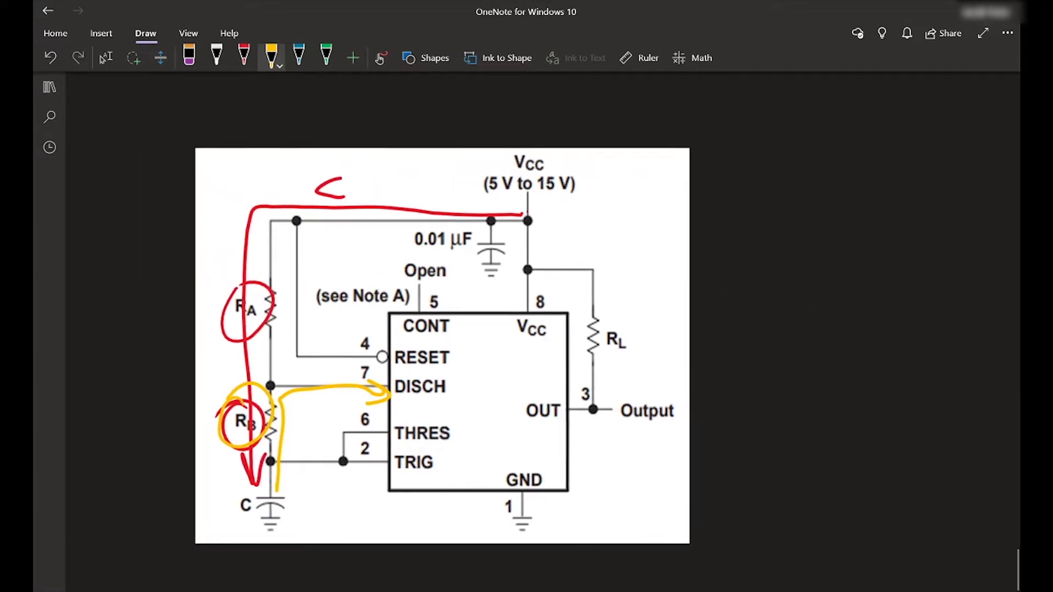
left_click(106, 57)
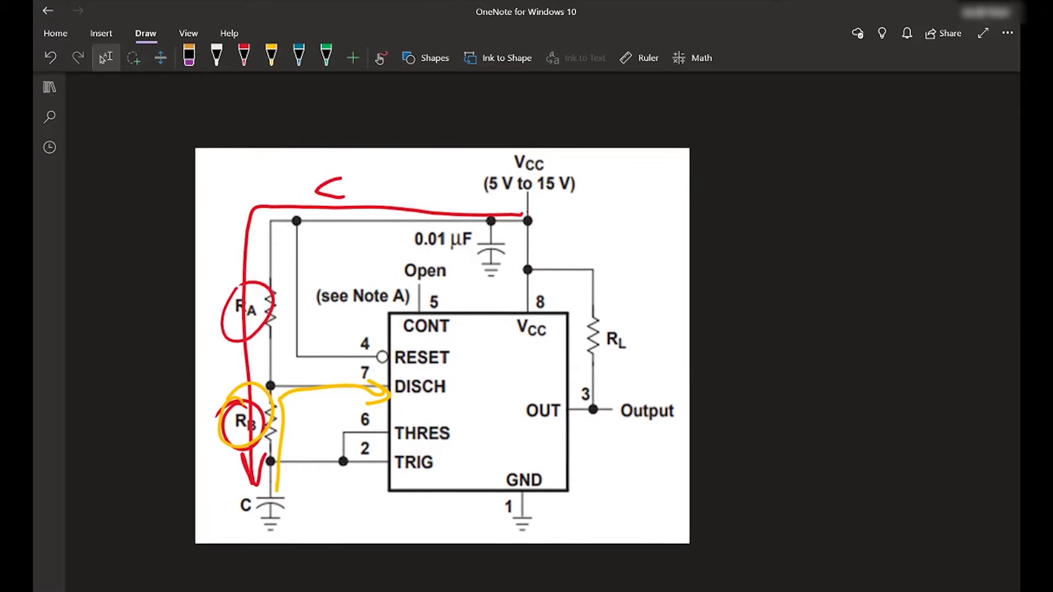
mouse_move(379, 392)
left_mouse_down()
mouse_move(247, 417)
mouse_move(242, 337)
left_mouse_up()
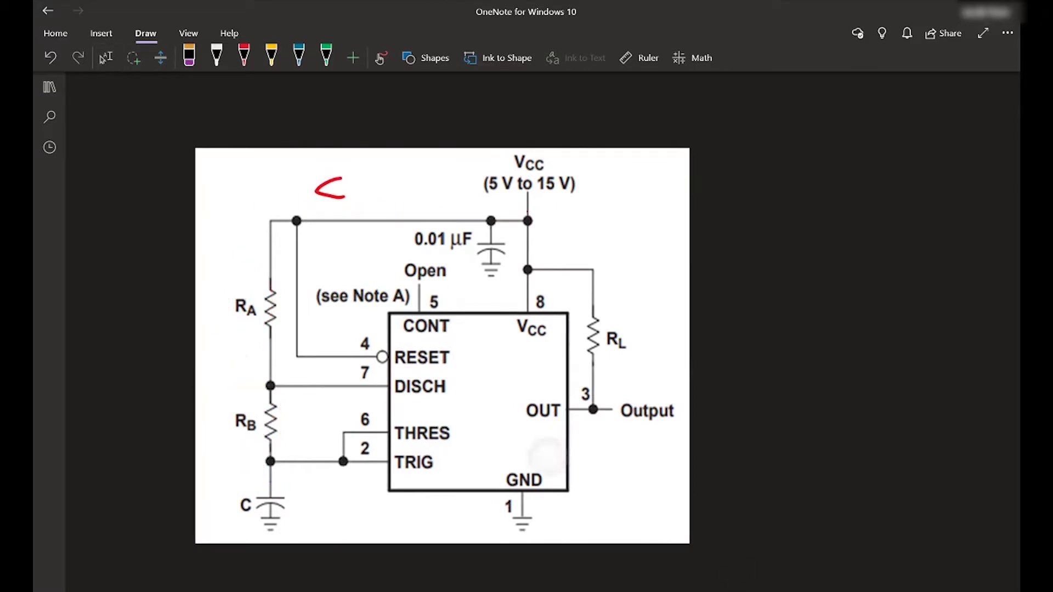
left_click(271, 56)
mouse_move(287, 404)
left_mouse_down()
mouse_move(289, 437)
mouse_move(321, 437)
mouse_move(360, 411)
mouse_move(380, 424)
left_mouse_up()
mouse_move(383, 430)
left_mouse_down()
mouse_move(388, 402)
mouse_move(399, 429)
left_mouse_up()
mouse_move(390, 420)
left_mouse_down()
mouse_move(418, 402)
mouse_move(417, 419)
left_mouse_up()
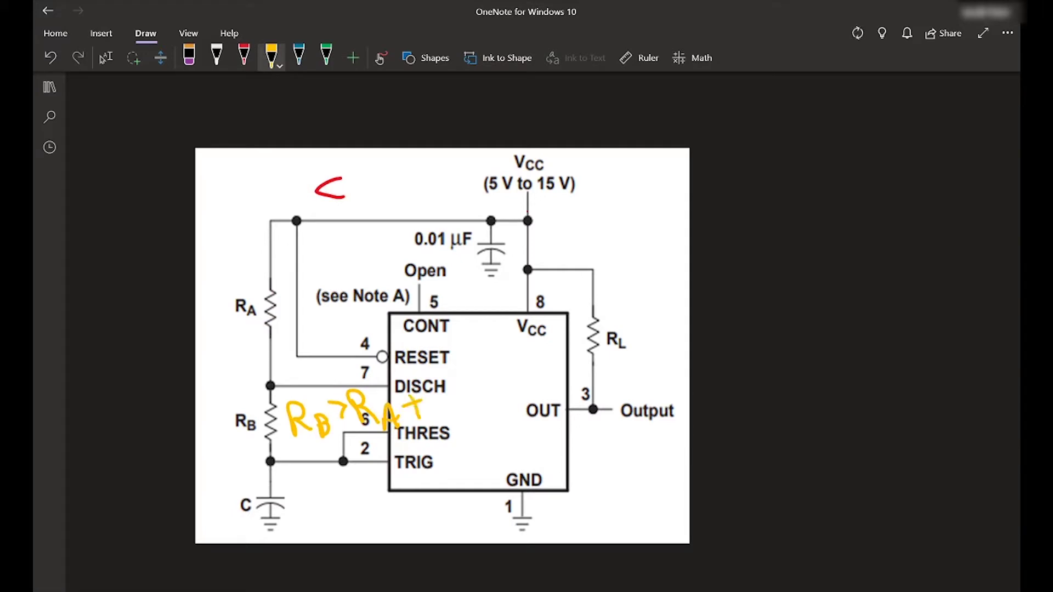
mouse_move(428, 384)
left_mouse_down()
mouse_move(432, 412)
mouse_move(470, 412)
left_mouse_up()
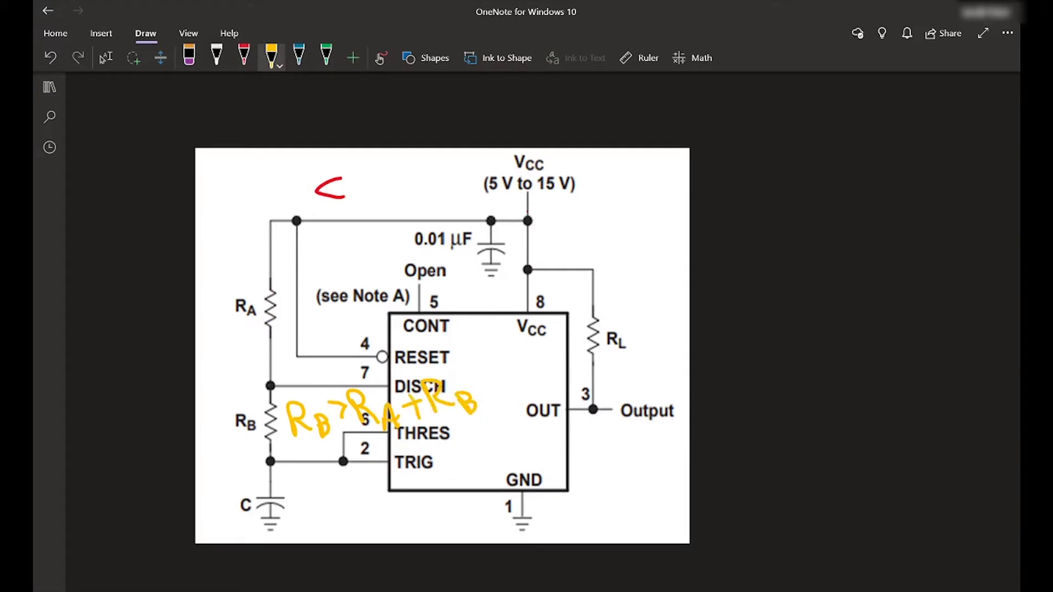
Draw a red diode in parallel with RB and trace the charging path from the circled VCC through RA and the diode.
left_click(244, 54)
mouse_move(259, 387)
left_mouse_down()
mouse_move(268, 387)
mouse_move(228, 413)
mouse_move(248, 411)
mouse_move(245, 423)
mouse_move(218, 435)
mouse_move(250, 437)
mouse_move(272, 462)
left_mouse_up()
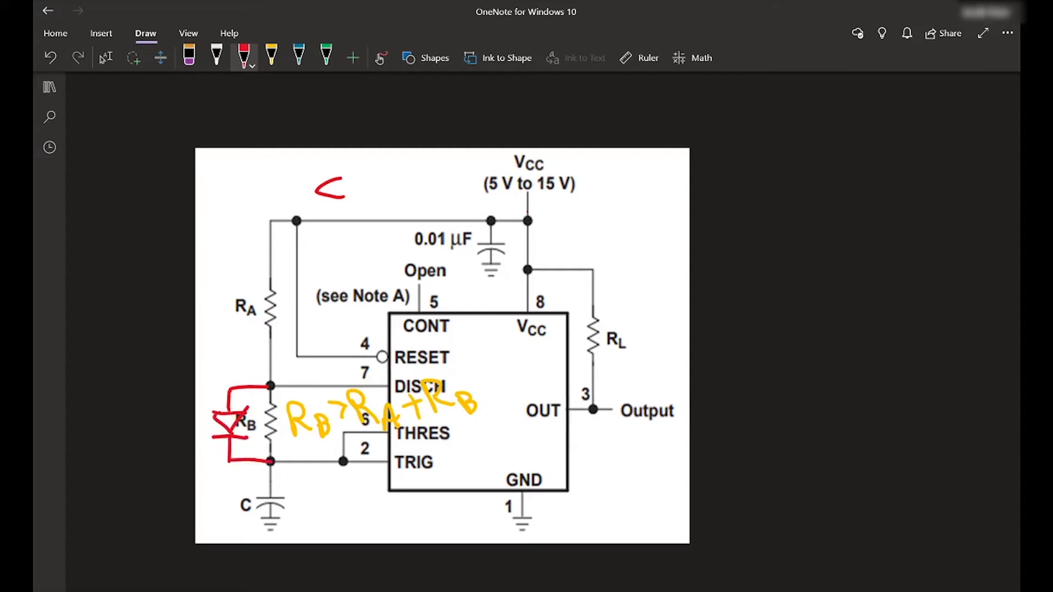
mouse_move(537, 142)
left_mouse_down()
mouse_move(560, 179)
mouse_move(540, 139)
left_mouse_up()
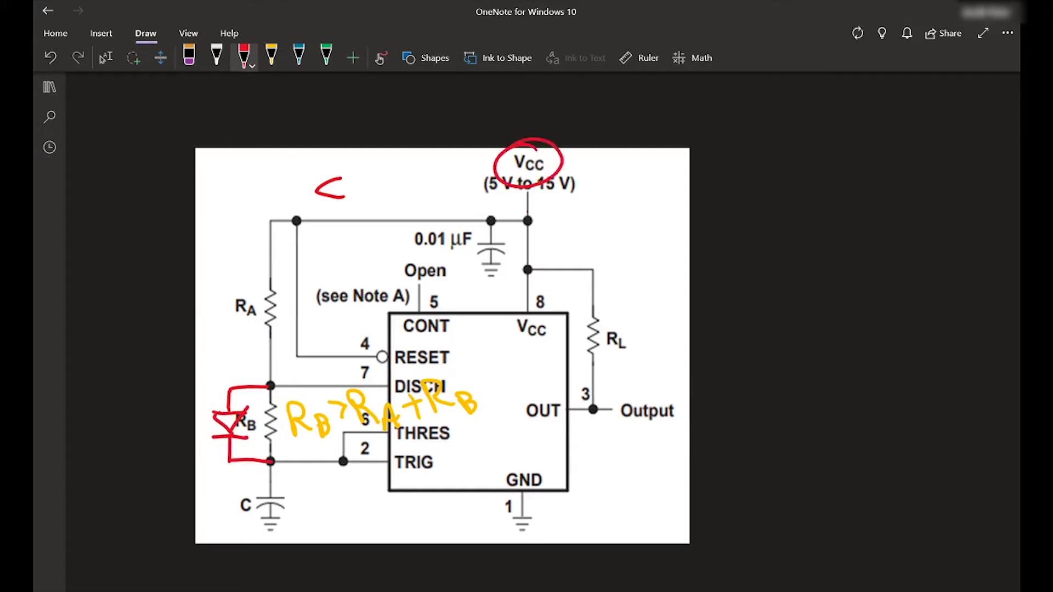
mouse_move(316, 190)
left_mouse_down()
mouse_move(278, 192)
mouse_move(250, 373)
mouse_move(208, 448)
mouse_move(259, 477)
left_mouse_up()
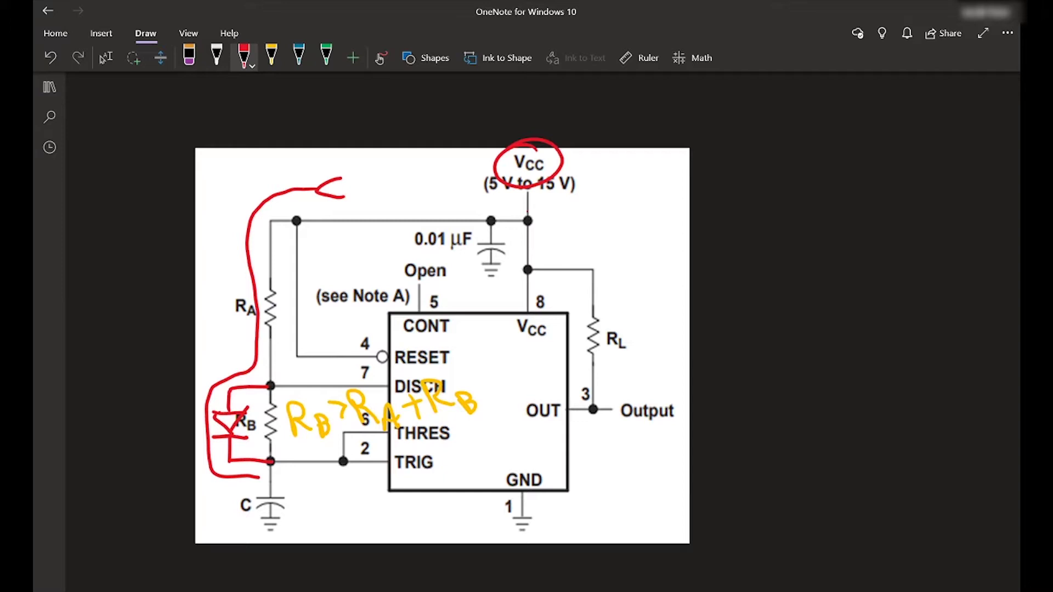
Write "tH = 0" in red above the supply line of the astable circuit.
left_click_drag(388, 184, 391, 214)
left_click_drag(376, 201, 406, 195)
mouse_move(405, 209)
left_mouse_down()
mouse_move(406, 222)
mouse_move(419, 224)
mouse_move(458, 183)
left_mouse_up()
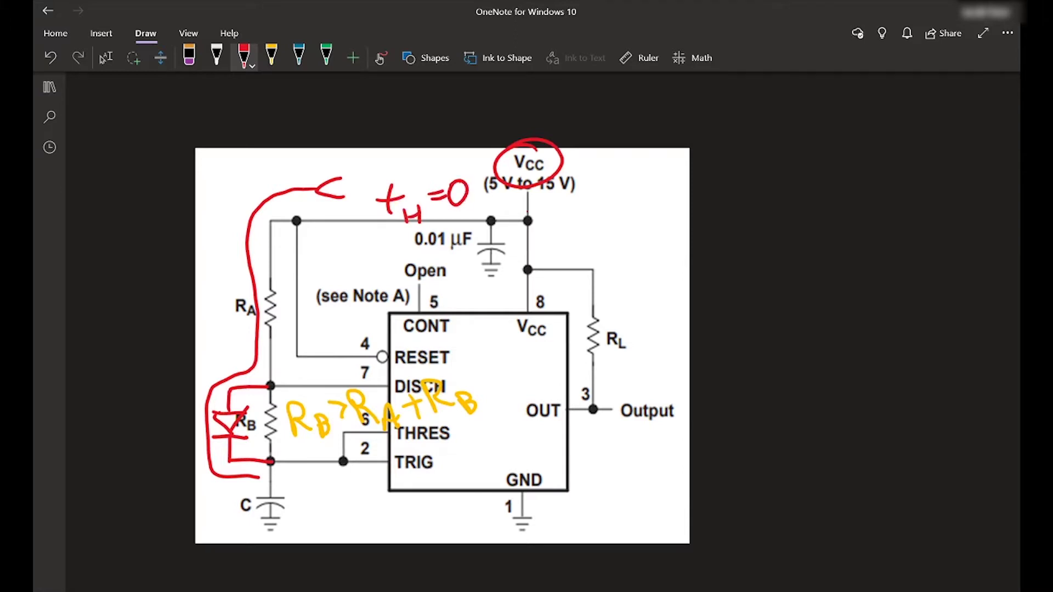
Draw a yellow discharge arrow from capacitor C up through RB, with a short mark pointing toward the diode.
left_click(299, 56)
left_click(244, 56)
left_click(272, 55)
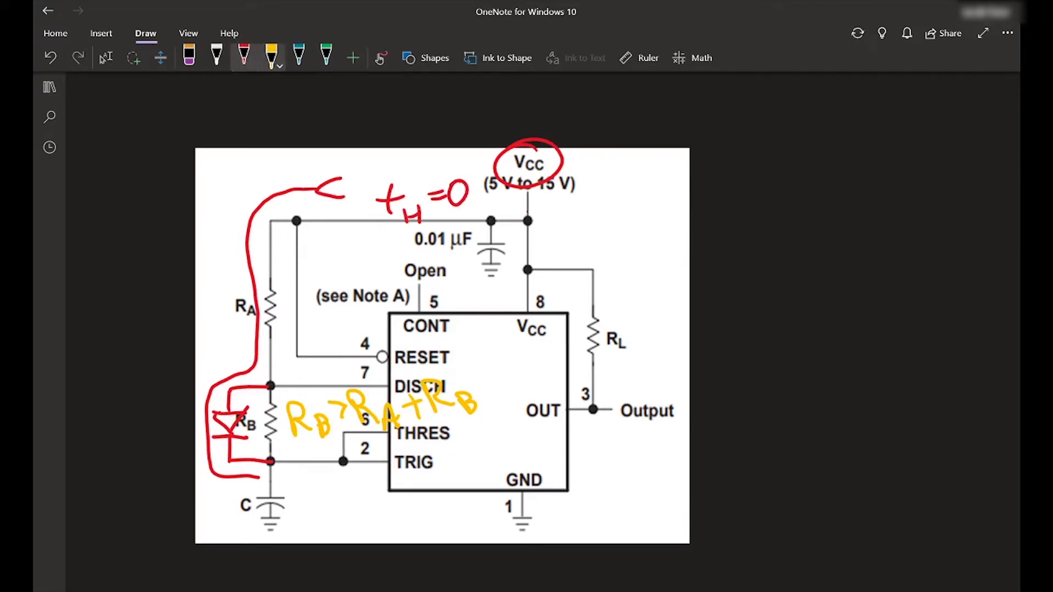
mouse_move(273, 490)
left_mouse_down()
mouse_move(273, 387)
mouse_move(266, 405)
left_mouse_up()
left_click_drag(262, 457, 241, 449)
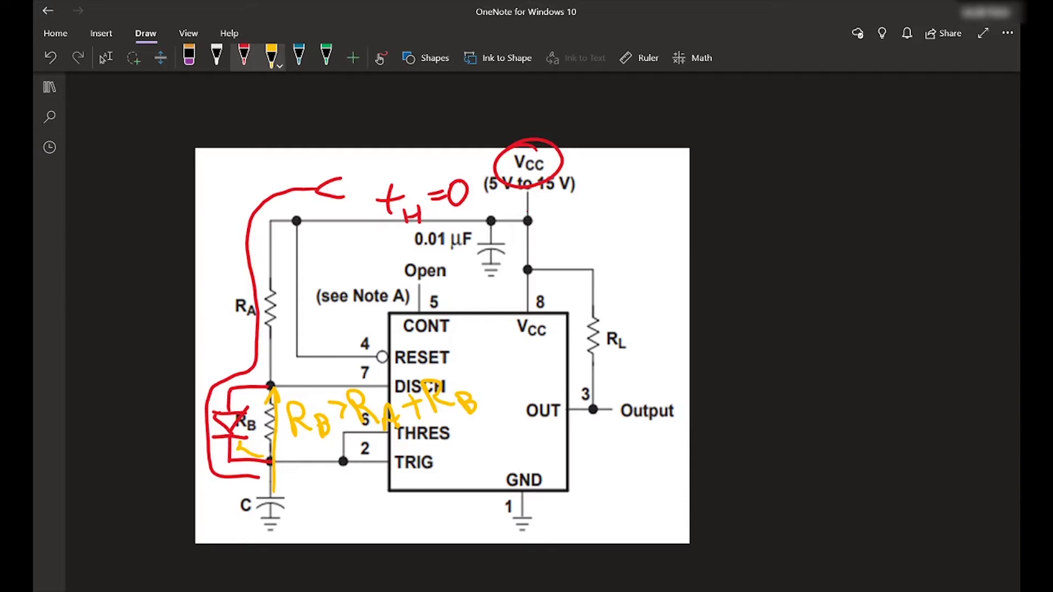
Write "RB >>" in yellow beside capacitor C and extend the discharge path with an arrow to the DISCH pin.
mouse_move(311, 496)
left_mouse_down()
mouse_move(319, 524)
mouse_move(352, 538)
left_mouse_up()
mouse_move(348, 515)
left_mouse_down()
mouse_move(361, 529)
mouse_move(352, 539)
left_mouse_up()
mouse_move(364, 498)
left_mouse_down()
mouse_move(367, 514)
mouse_move(402, 499)
mouse_move(391, 521)
left_mouse_up()
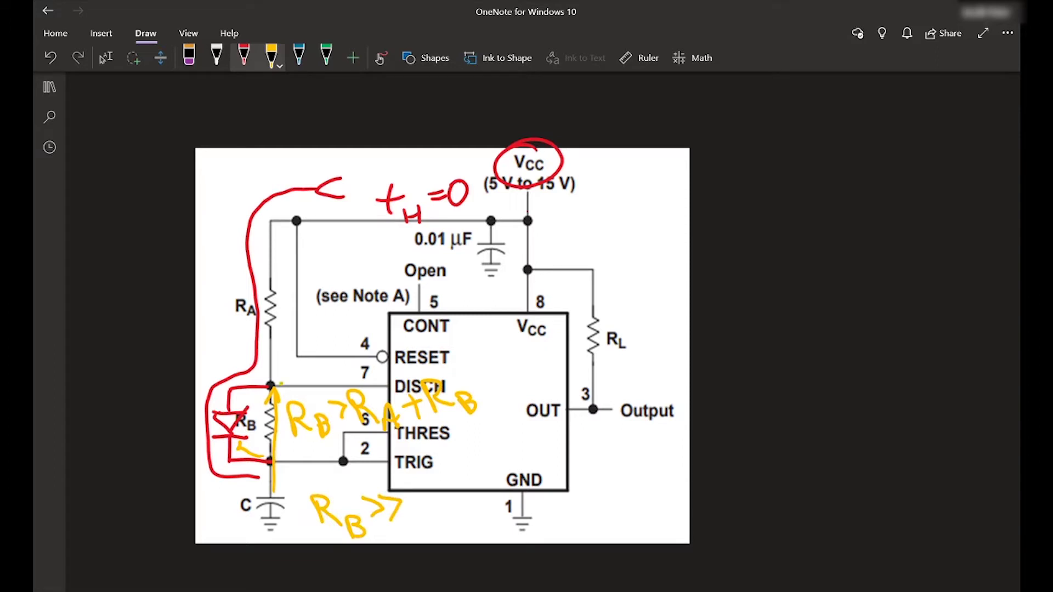
mouse_move(282, 385)
left_mouse_down()
mouse_move(395, 386)
mouse_move(386, 394)
left_mouse_up()
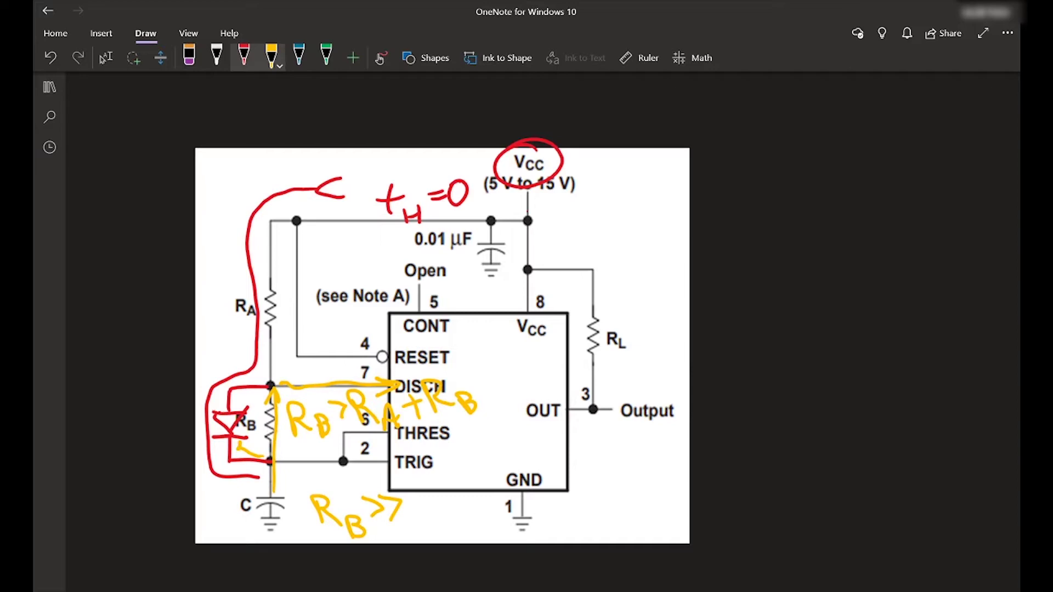
On the SO-8 pinout, draw a red wire from the VCC pin labelled "VCC" and a green wire from the GND pin.
scroll(526, 340, "left", 10)
left_click(244, 56)
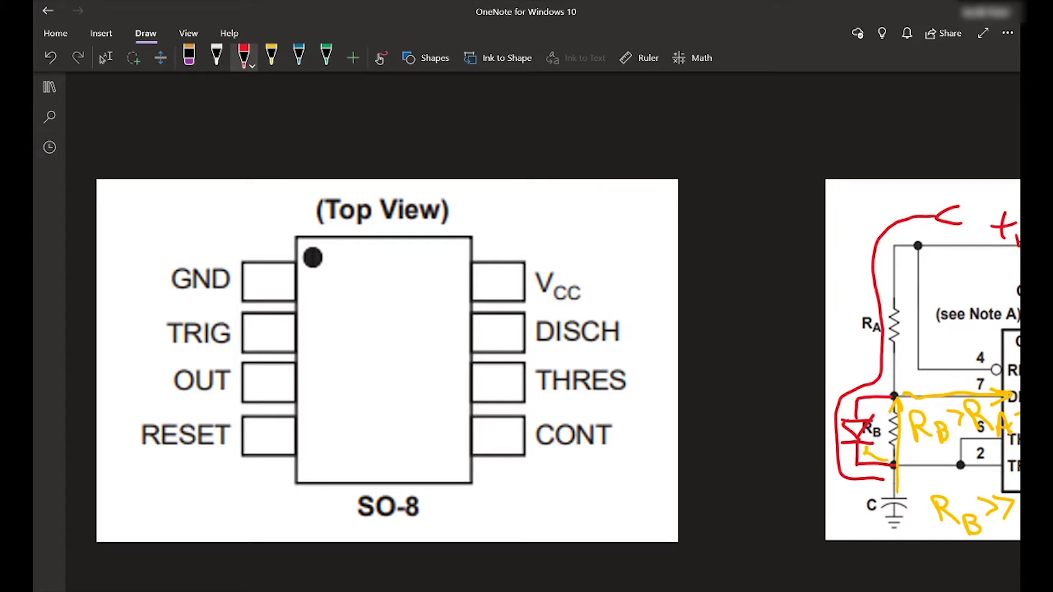
mouse_move(501, 283)
left_mouse_down()
mouse_move(625, 286)
mouse_move(628, 136)
left_mouse_up()
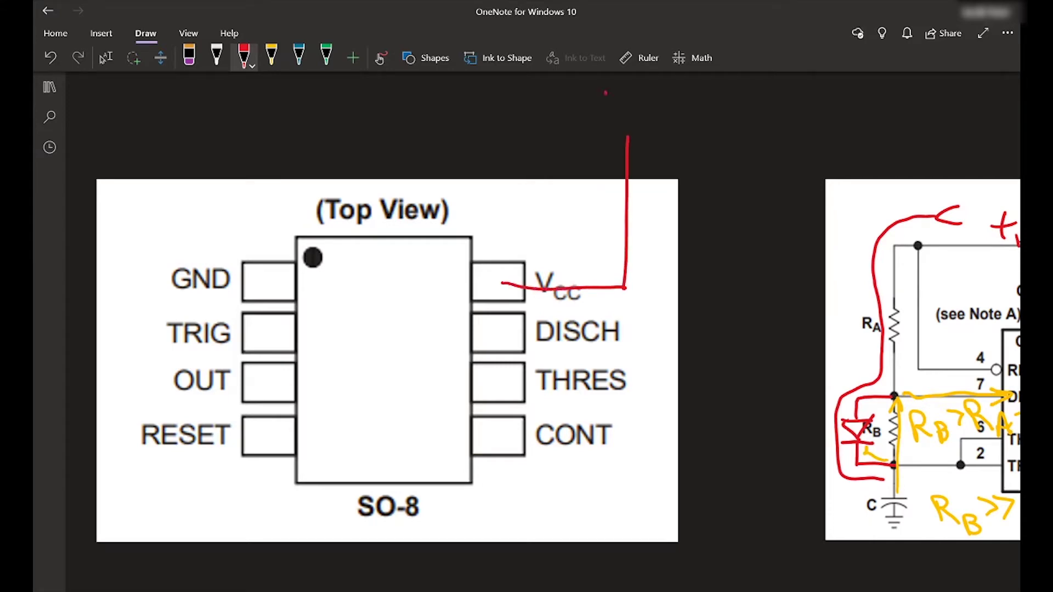
mouse_move(606, 92)
left_mouse_down()
mouse_move(623, 89)
mouse_move(646, 124)
left_mouse_up()
mouse_move(656, 112)
left_mouse_down()
mouse_move(651, 122)
mouse_move(661, 119)
left_mouse_up()
left_click(327, 55)
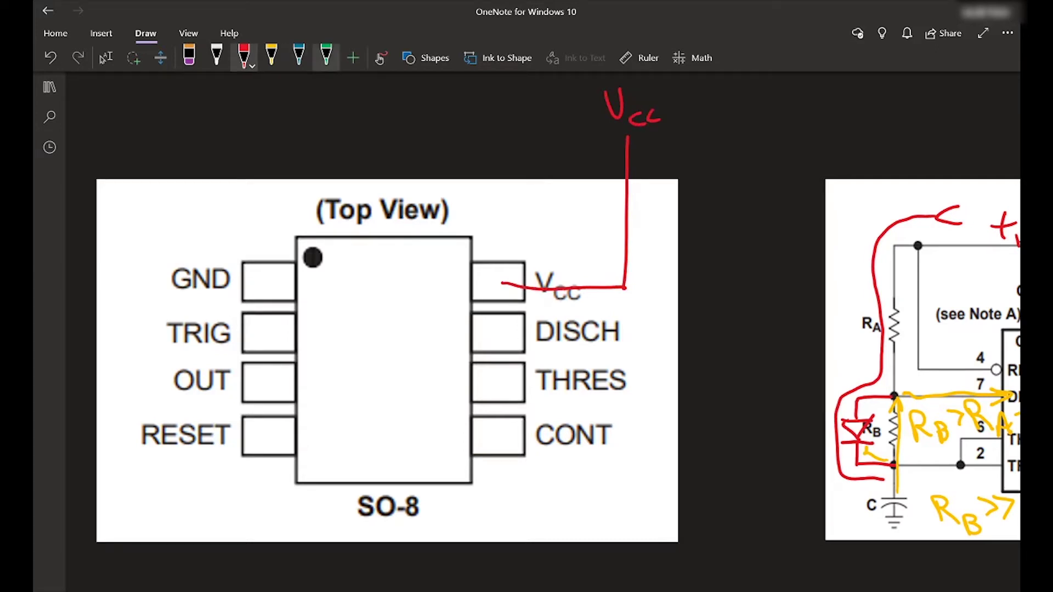
mouse_move(251, 277)
left_mouse_down()
mouse_move(144, 282)
mouse_move(157, 157)
left_mouse_up()
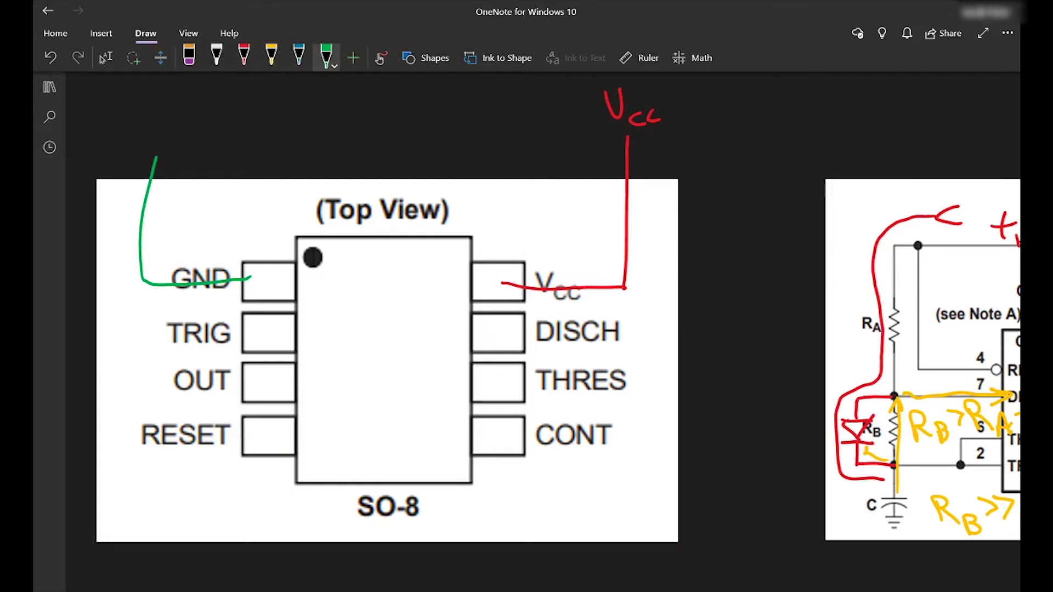
Draw a red wire from the RESET pin up to a supply bar labelled "VCC".
left_click(244, 54)
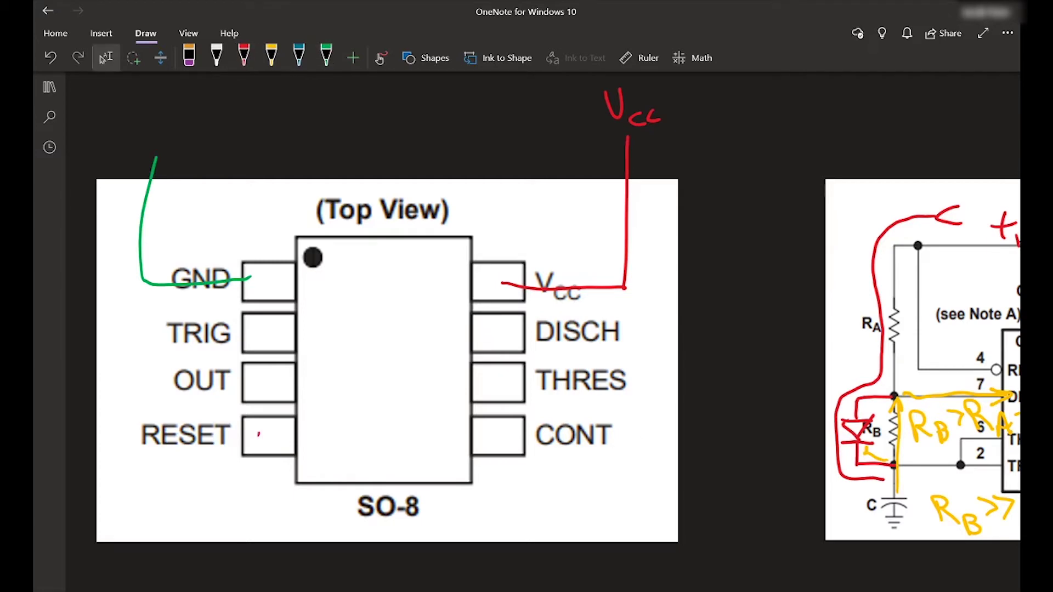
mouse_move(258, 433)
left_mouse_down()
mouse_move(133, 434)
mouse_move(102, 372)
mouse_move(128, 370)
left_mouse_up()
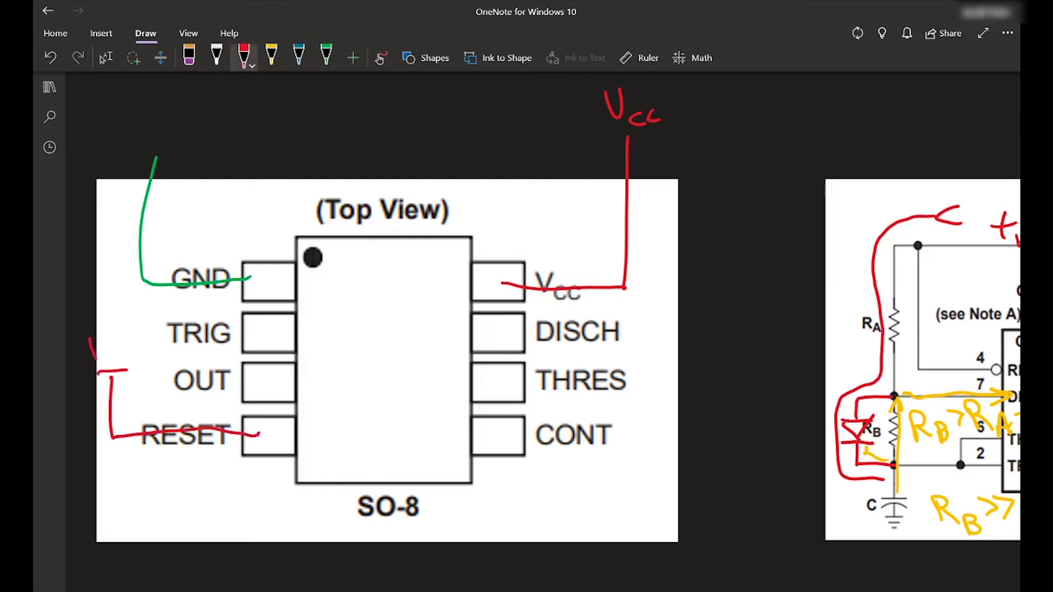
left_click_drag(90, 336, 102, 339)
mouse_move(110, 351)
left_mouse_down()
mouse_move(104, 361)
mouse_move(115, 362)
left_mouse_up()
left_click_drag(121, 351, 124, 359)
Draw a green capacitor from the CONT pin down to a ground symbol.
left_click(326, 57)
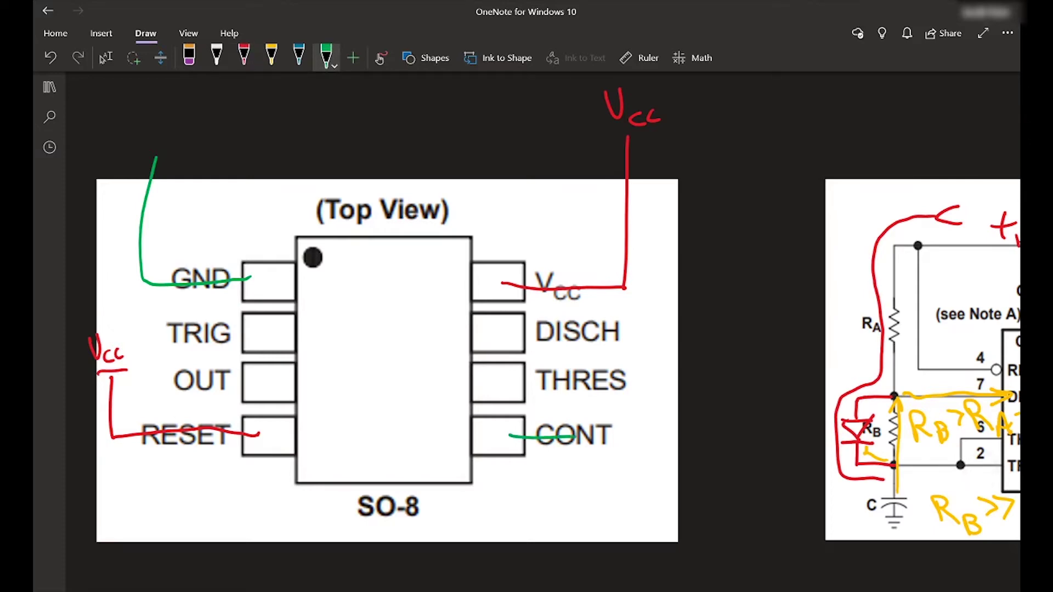
left_click_drag(579, 437, 591, 470)
left_click_drag(574, 478, 578, 510)
mouse_move(555, 516)
left_mouse_down()
mouse_move(606, 502)
mouse_move(590, 533)
left_mouse_up()
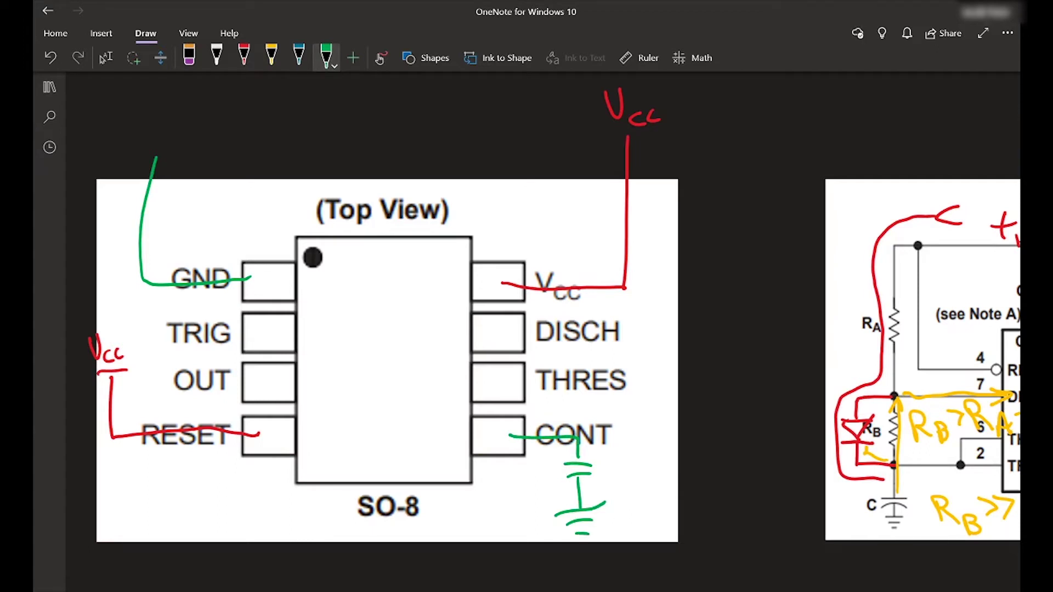
Finish the GND pin's green wire with a ground symbol at its upper end.
left_click_drag(158, 157, 202, 156)
left_click_drag(170, 164, 196, 163)
left_click_drag(176, 177, 189, 177)
scroll(543, 339, "right", 10)
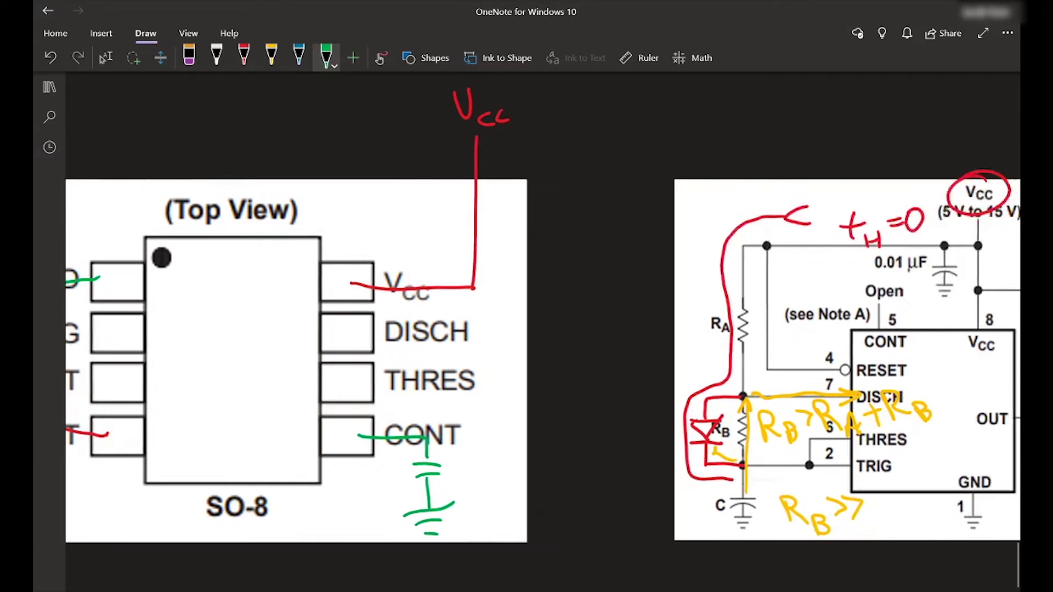
left_click(106, 57)
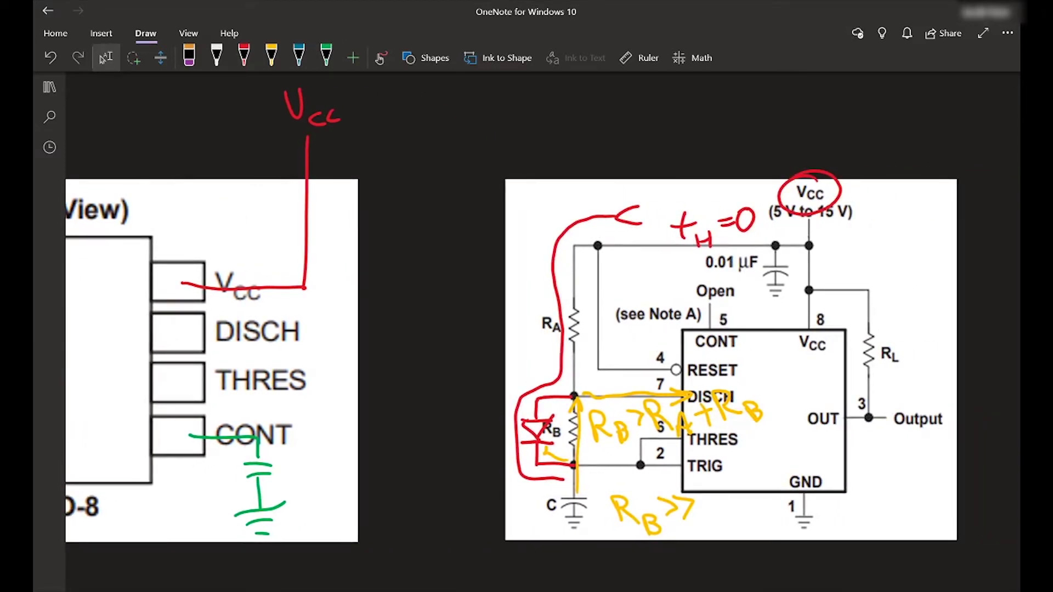
scroll(543, 339, "left", 7)
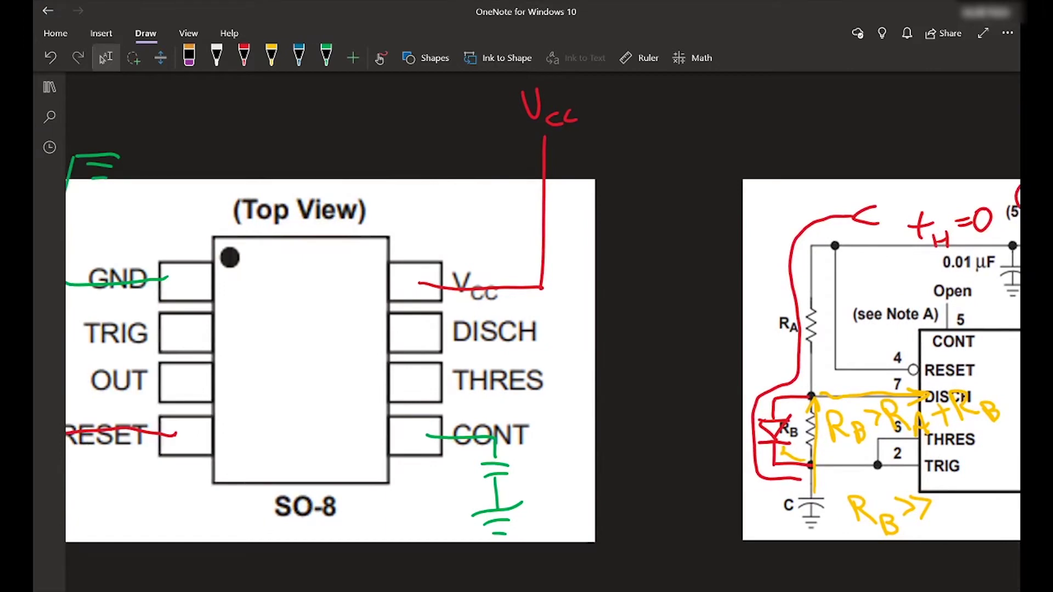
Draw yellow wires from the DISCH and THRES pins and join them through a resistor labelled "RB".
left_click(326, 54)
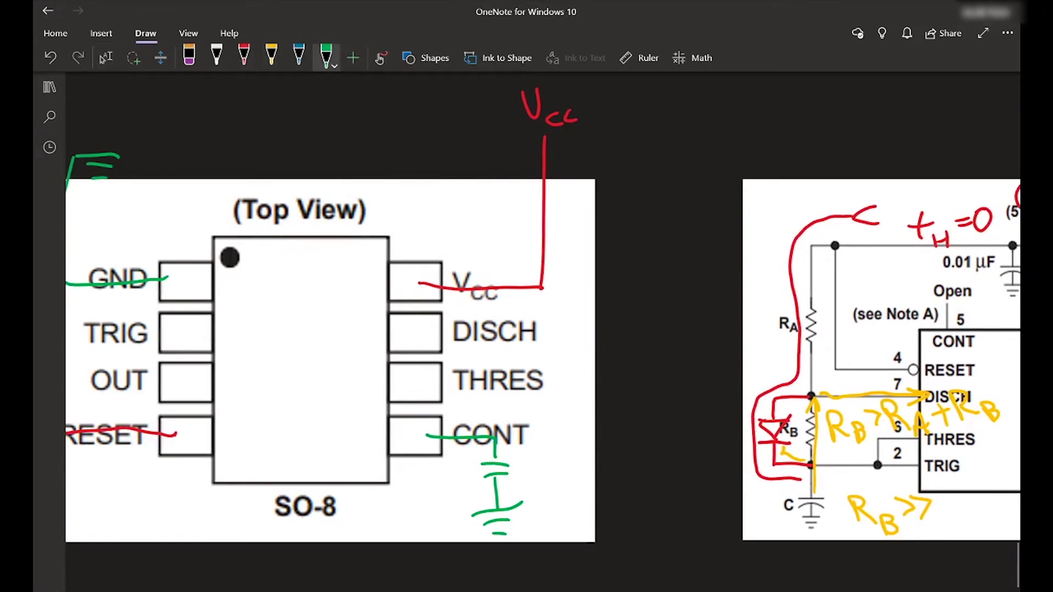
left_click(271, 55)
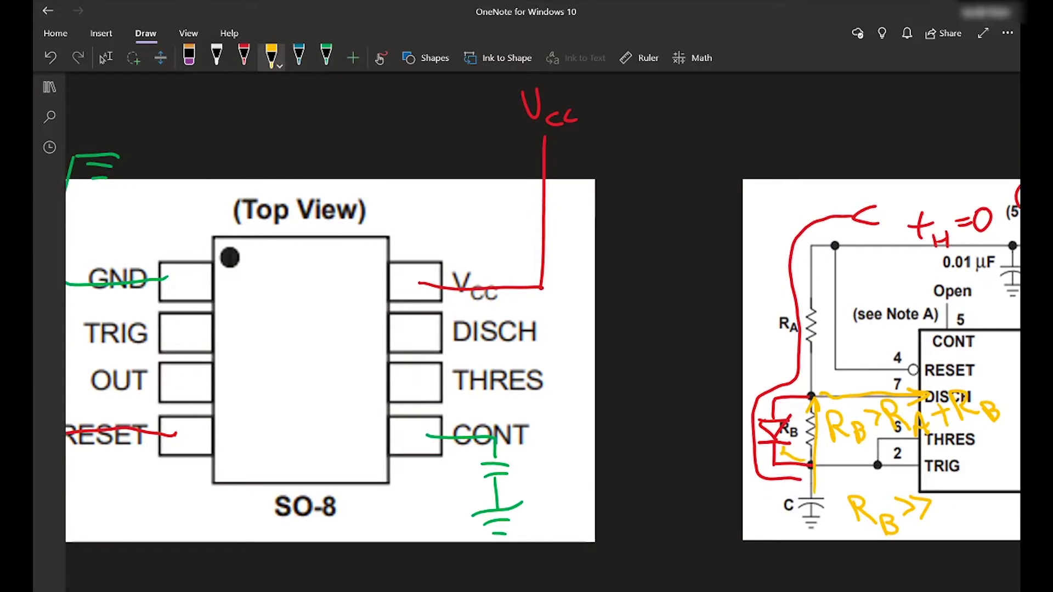
mouse_move(418, 331)
left_mouse_down()
mouse_move(563, 332)
mouse_move(560, 370)
mouse_move(588, 375)
mouse_move(568, 391)
mouse_move(433, 379)
left_mouse_up()
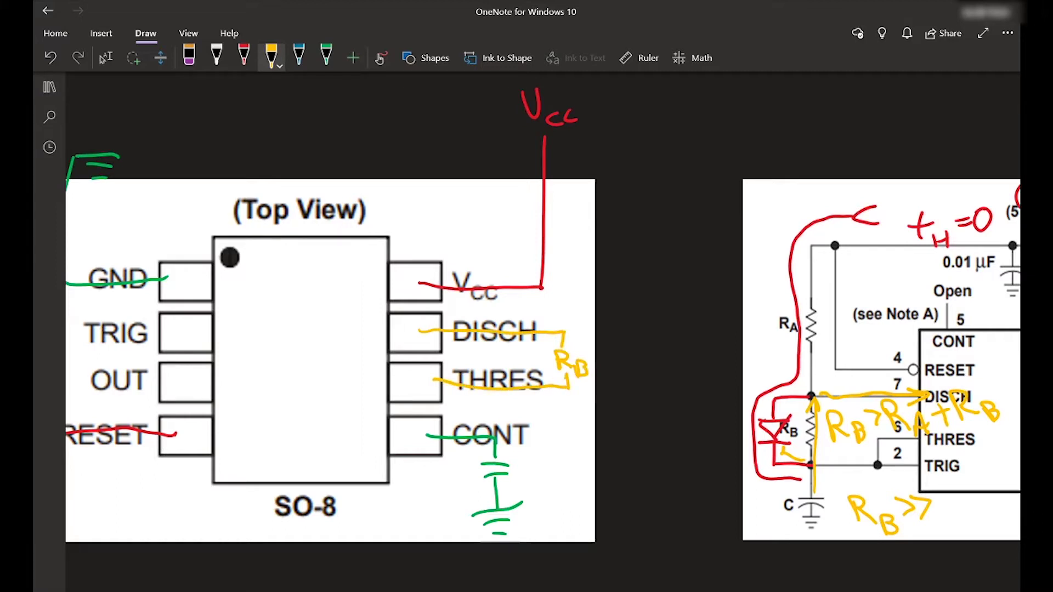
Add a yellow resistor labelled "RA" between the DISCH wire and the red VCC wire on the pinout.
left_click_drag(562, 326, 563, 336)
scroll(543, 340, "right", 3)
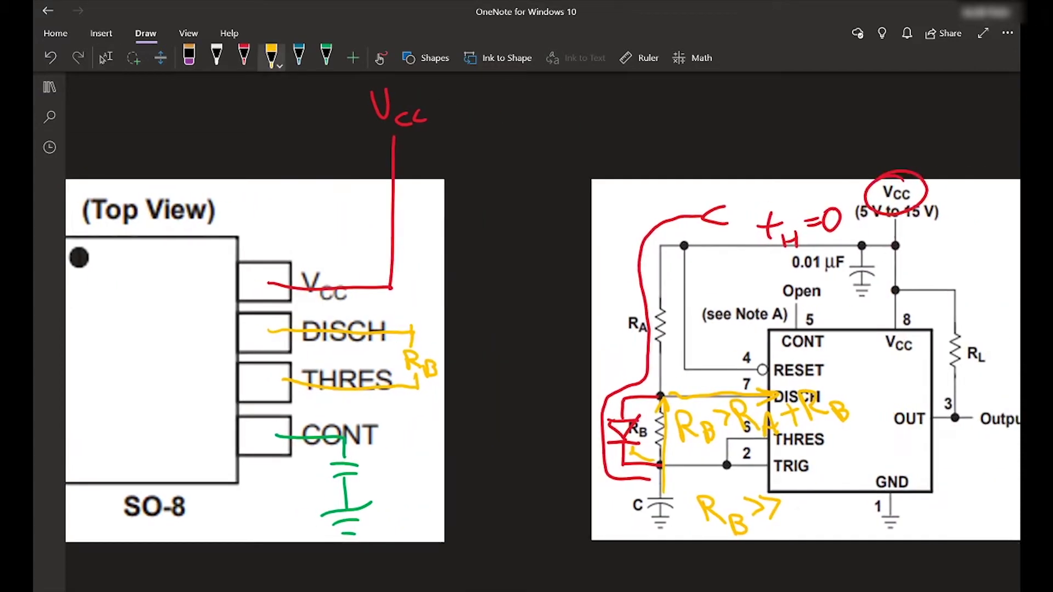
scroll(543, 362, "left", 3)
mouse_move(509, 318)
left_mouse_down()
mouse_move(510, 297)
mouse_move(521, 321)
left_mouse_up()
mouse_move(521, 329)
left_mouse_down()
mouse_move(527, 316)
mouse_move(536, 328)
left_mouse_up()
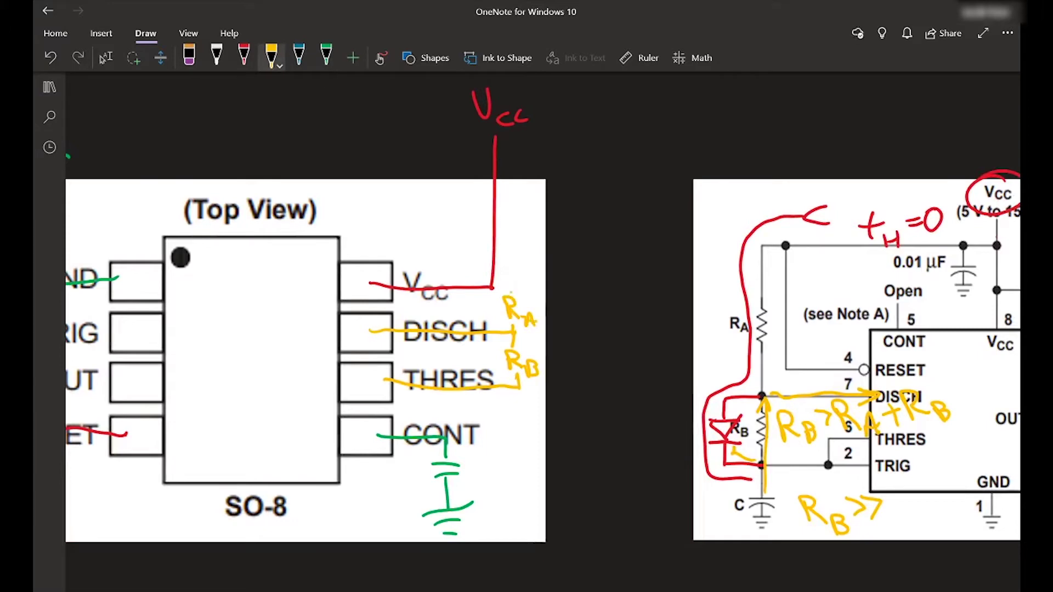
left_click_drag(511, 294, 483, 287)
Draw a blue diode in parallel with RB, running from the DISCH wire down to the THRES wire.
scroll(543, 337, "right", 2)
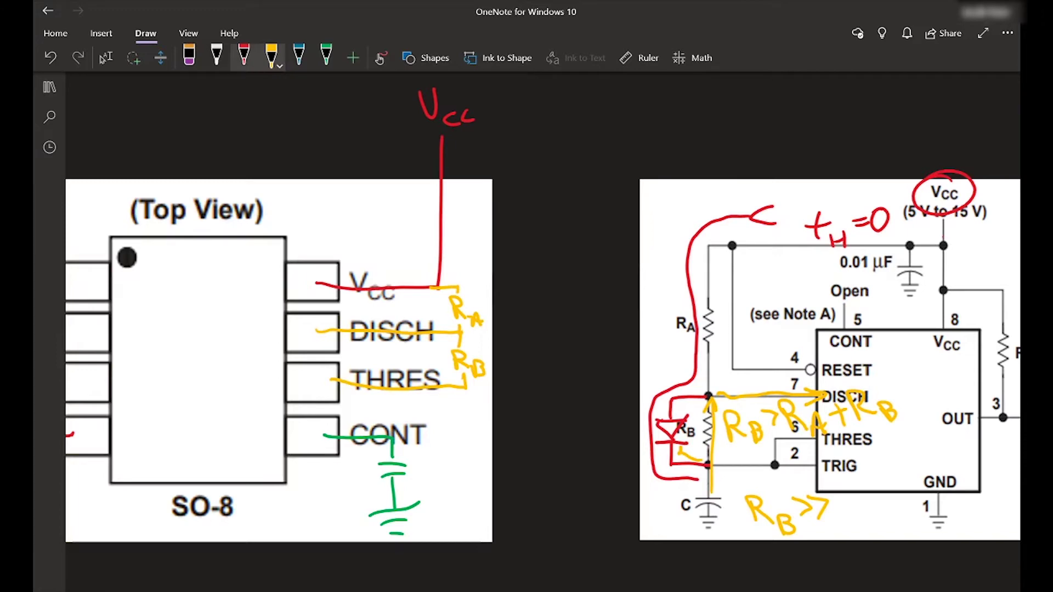
left_click(244, 57)
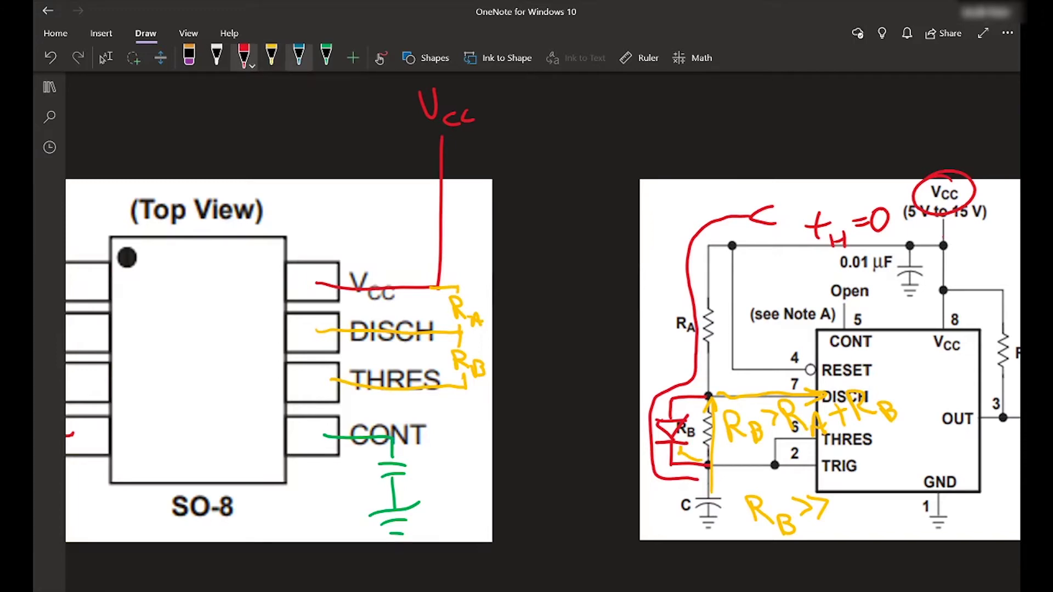
left_click(299, 54)
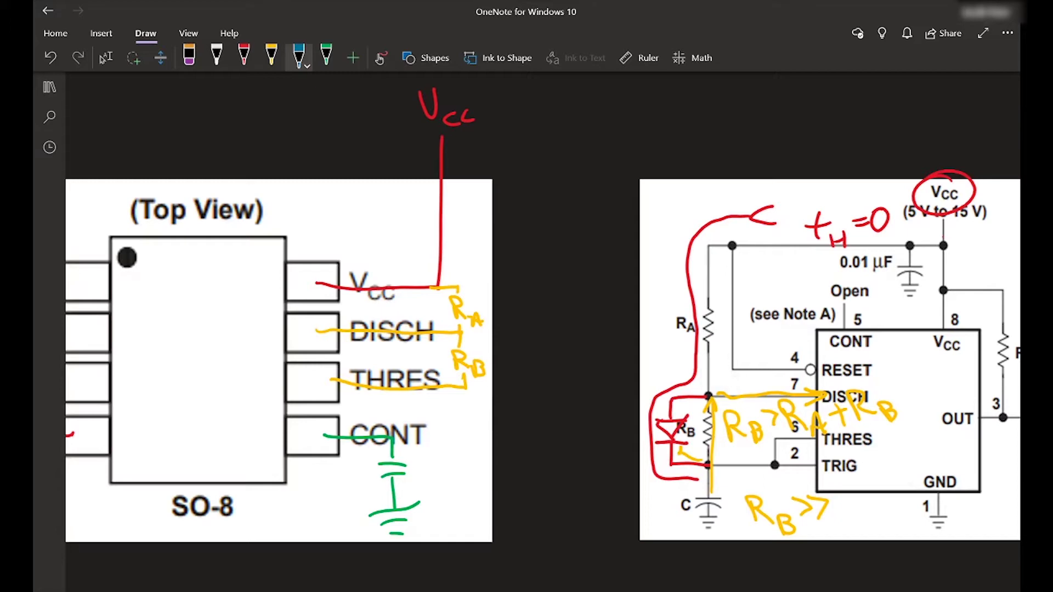
mouse_move(459, 333)
left_mouse_down()
mouse_move(513, 337)
mouse_move(513, 370)
mouse_move(495, 358)
mouse_move(526, 378)
mouse_move(462, 390)
left_mouse_up()
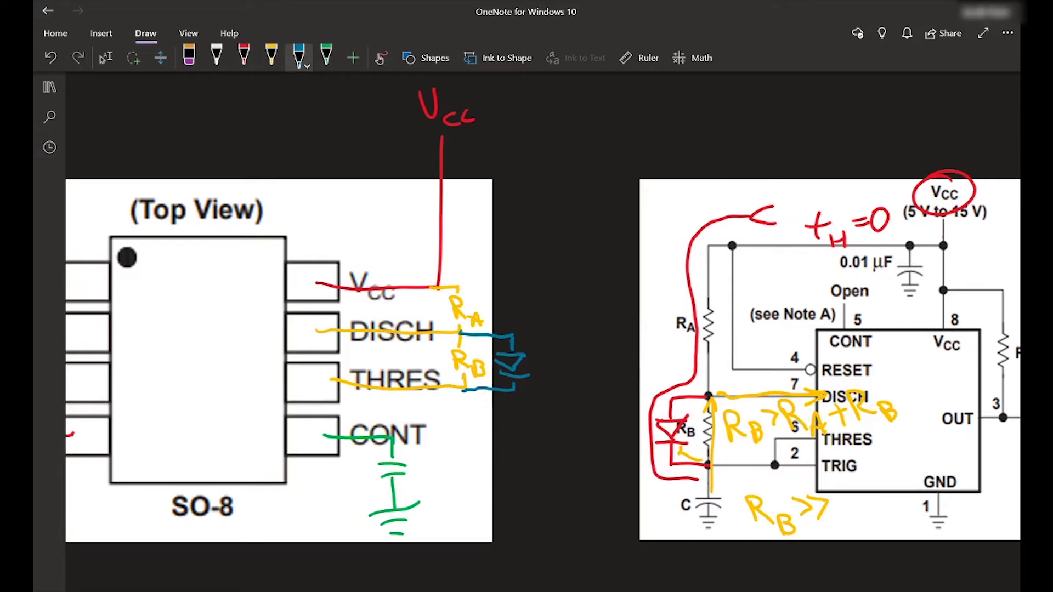
Draw a yellow capacitor from the junction of RB and the THRES wire down to a green ground symbol.
scroll(543, 362, "right", 5)
left_click(106, 58)
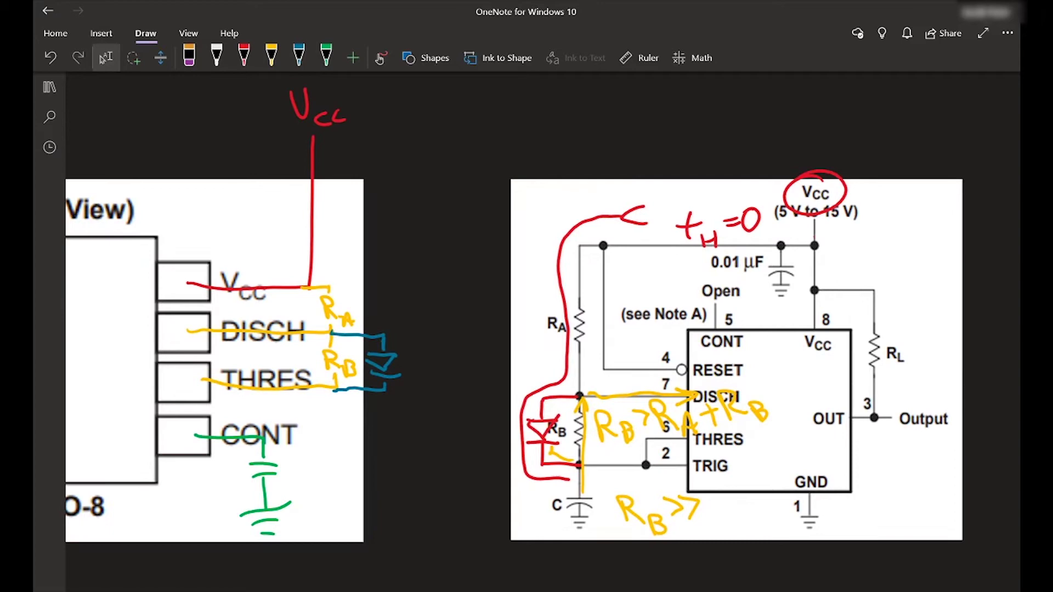
scroll(543, 337, "left", 6)
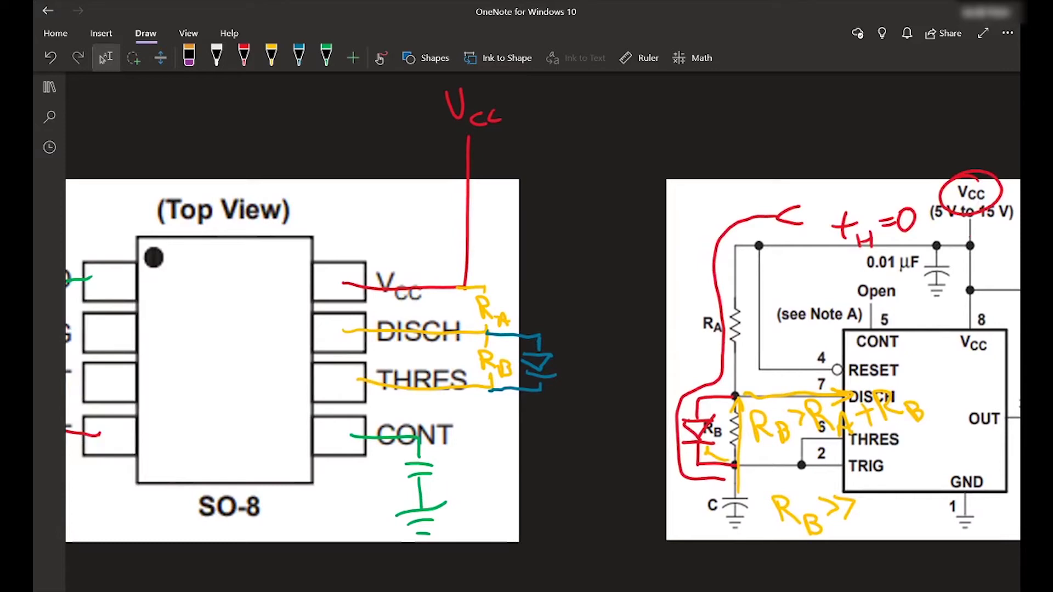
left_click(244, 58)
left_click(271, 58)
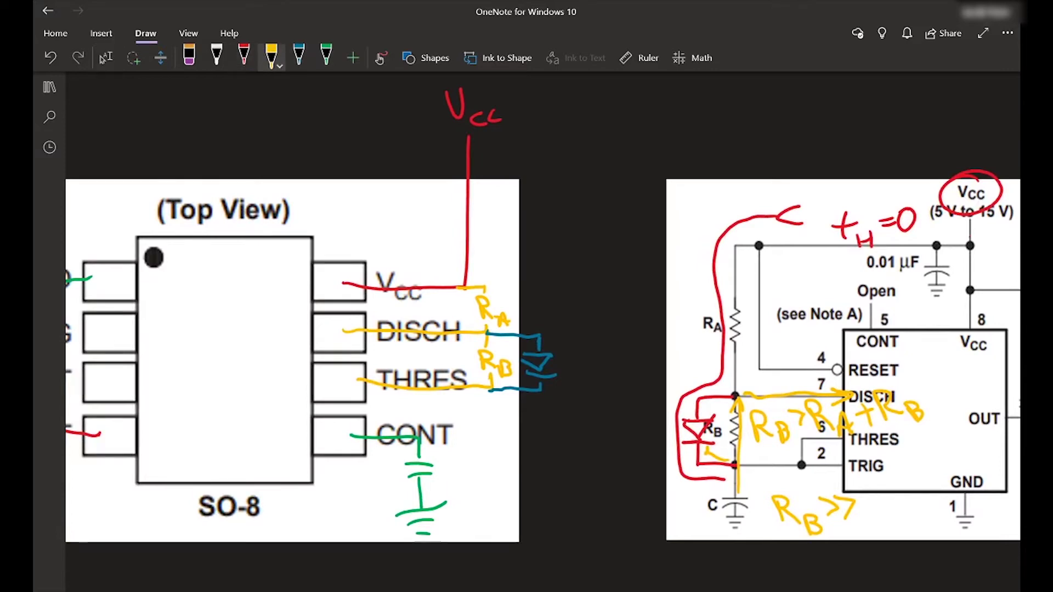
left_click_drag(492, 390, 551, 434)
left_click_drag(529, 436, 568, 435)
mouse_move(529, 452)
left_mouse_down()
mouse_move(572, 449)
mouse_move(550, 478)
mouse_move(570, 478)
mouse_move(555, 507)
left_mouse_up()
left_click(327, 58)
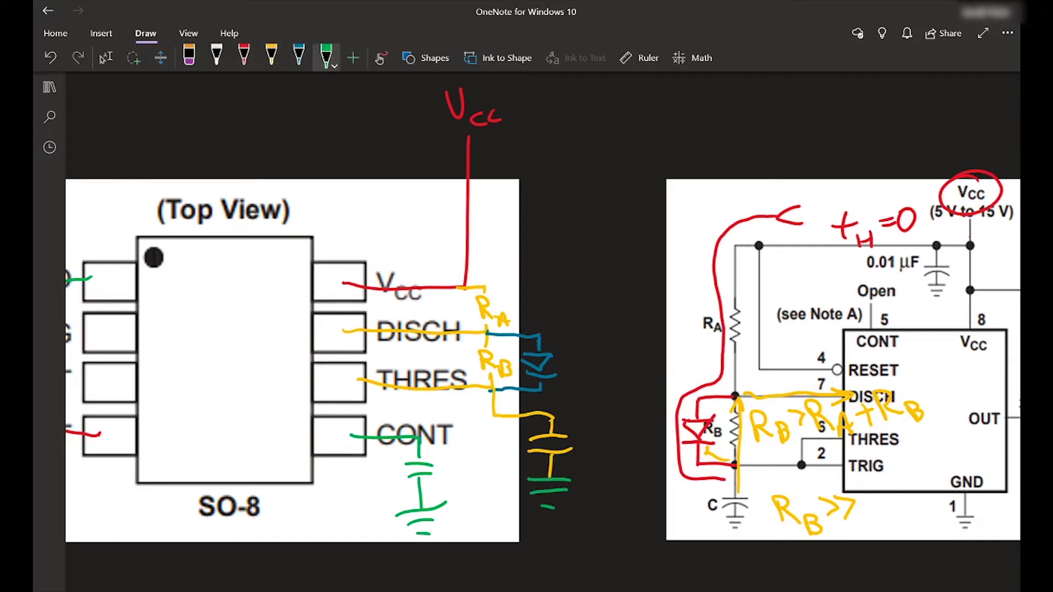
Point a green arrow at the yellow timing capacitor and note ">T" and "<t" beside it.
mouse_move(606, 380)
left_mouse_down()
mouse_move(566, 420)
mouse_move(586, 416)
left_mouse_up()
mouse_move(610, 367)
left_mouse_down()
mouse_move(629, 369)
mouse_move(618, 383)
mouse_move(657, 373)
mouse_move(666, 344)
left_mouse_up()
left_click_drag(625, 396, 633, 410)
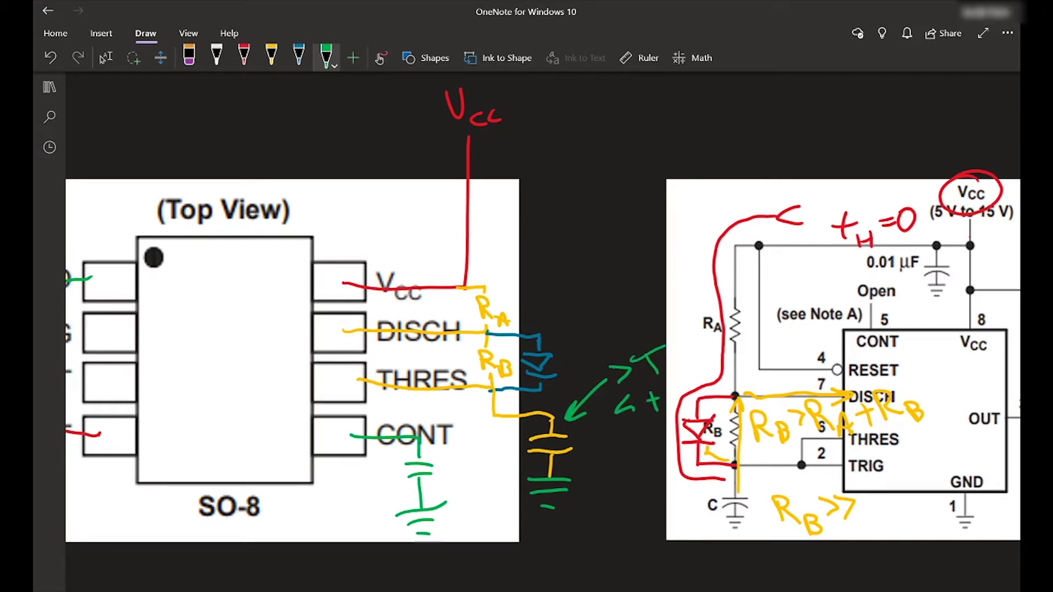
Point a green arrow at the pinout's resistors and note ">R >T" and "<R <t" beside it.
mouse_move(575, 234)
left_mouse_down()
mouse_move(509, 295)
mouse_move(531, 281)
left_mouse_up()
mouse_move(579, 223)
left_mouse_down()
mouse_move(589, 241)
mouse_move(658, 214)
left_mouse_up()
left_click_drag(639, 202, 673, 191)
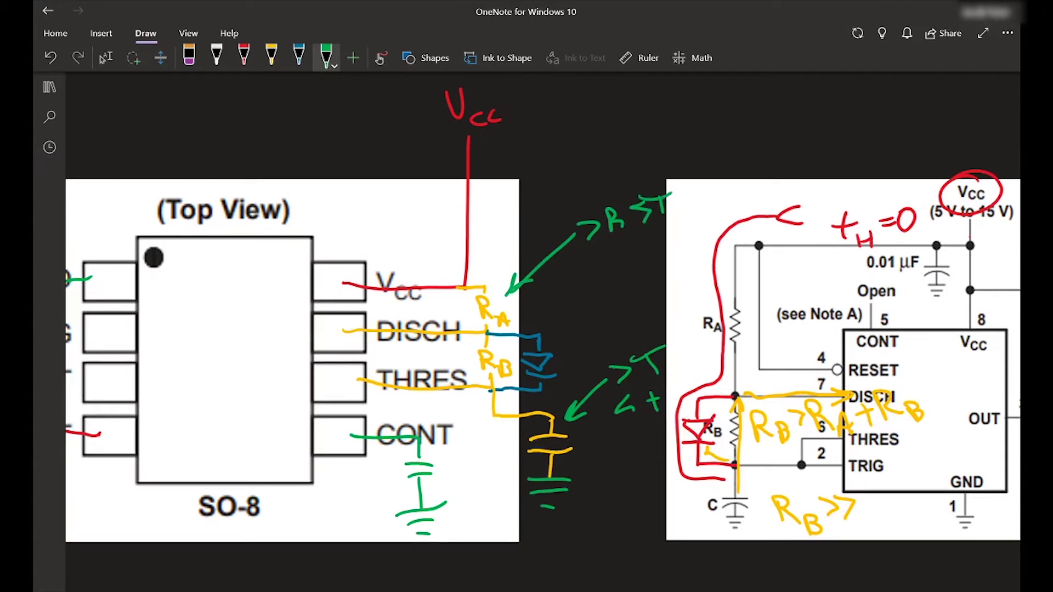
mouse_move(610, 258)
left_mouse_down()
mouse_move(610, 275)
mouse_move(661, 261)
left_mouse_up()
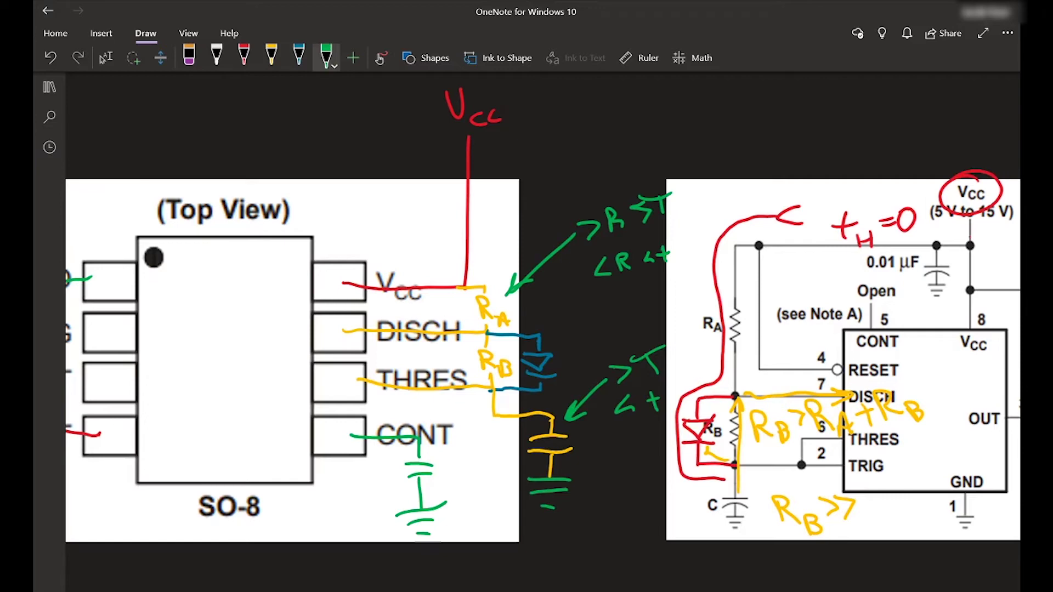
Draw a yellow wire across the chip body connecting the THRES pin to the TRIG pin.
scroll(527, 329, "right", 10)
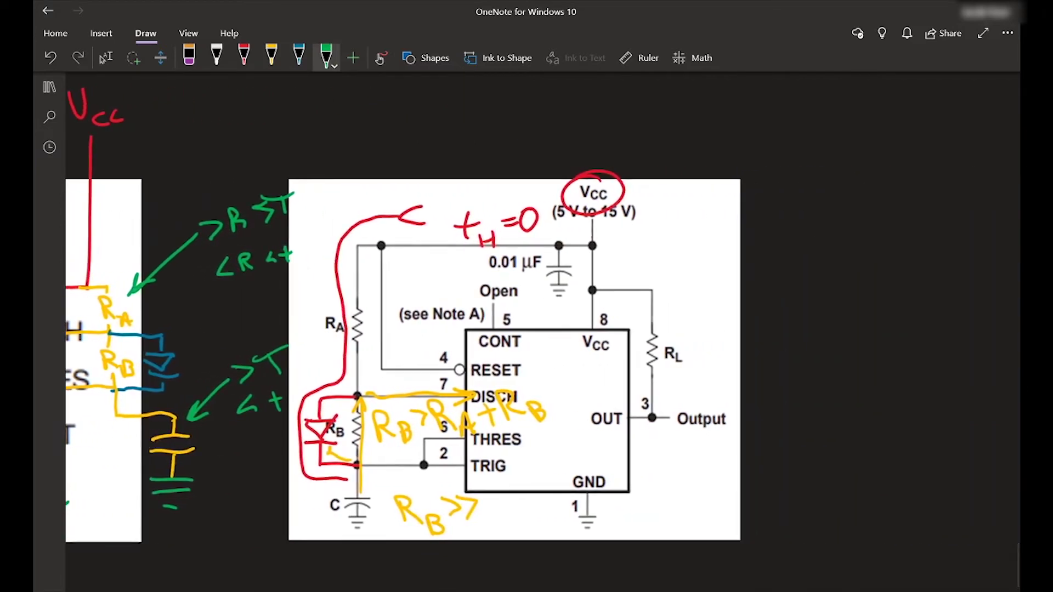
scroll(527, 330, "left", 11)
left_click(106, 58)
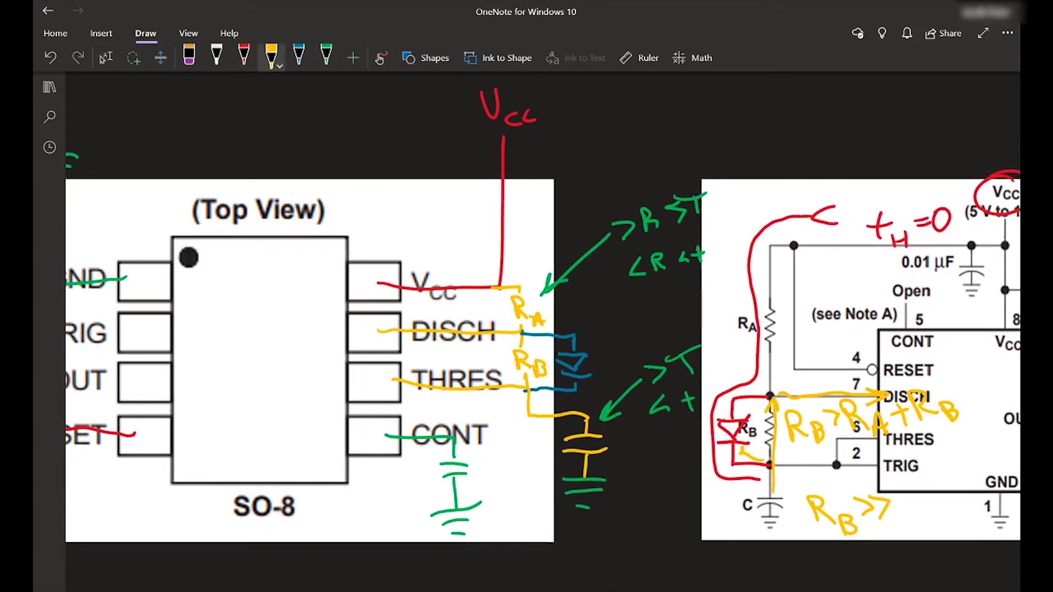
scroll(527, 329, "left", 2)
left_click(271, 57)
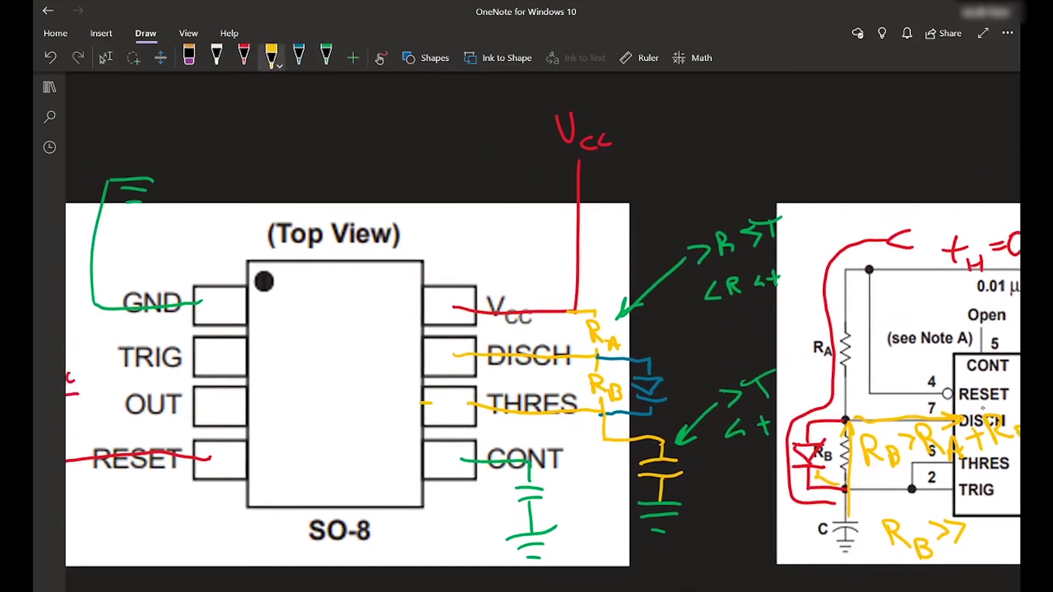
mouse_move(431, 404)
left_mouse_down()
mouse_move(296, 406)
mouse_move(280, 355)
mouse_move(230, 355)
left_mouse_up()
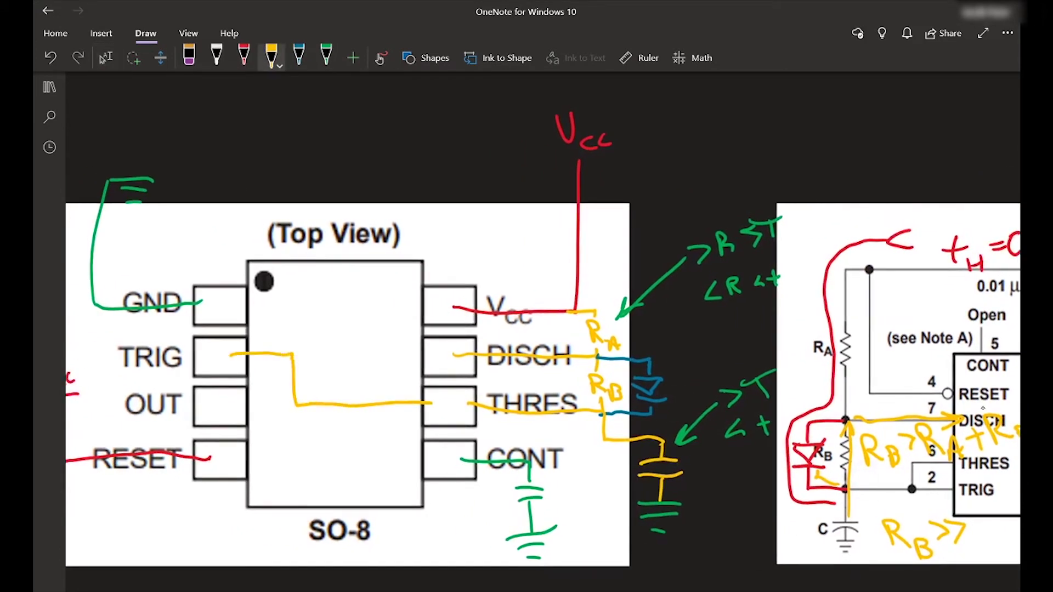
Draw a blue wire from the OUT pin to below the pinout, ending at a circled waveform with two narrow pulses.
scroll(543, 351, "right", 2)
left_click(106, 58)
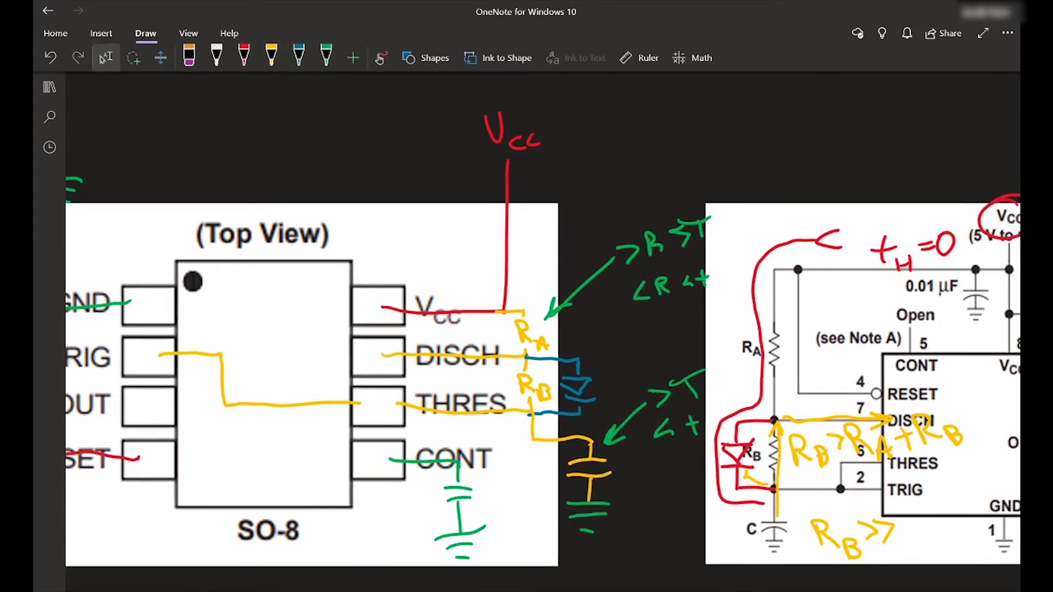
scroll(543, 362, "left", 4)
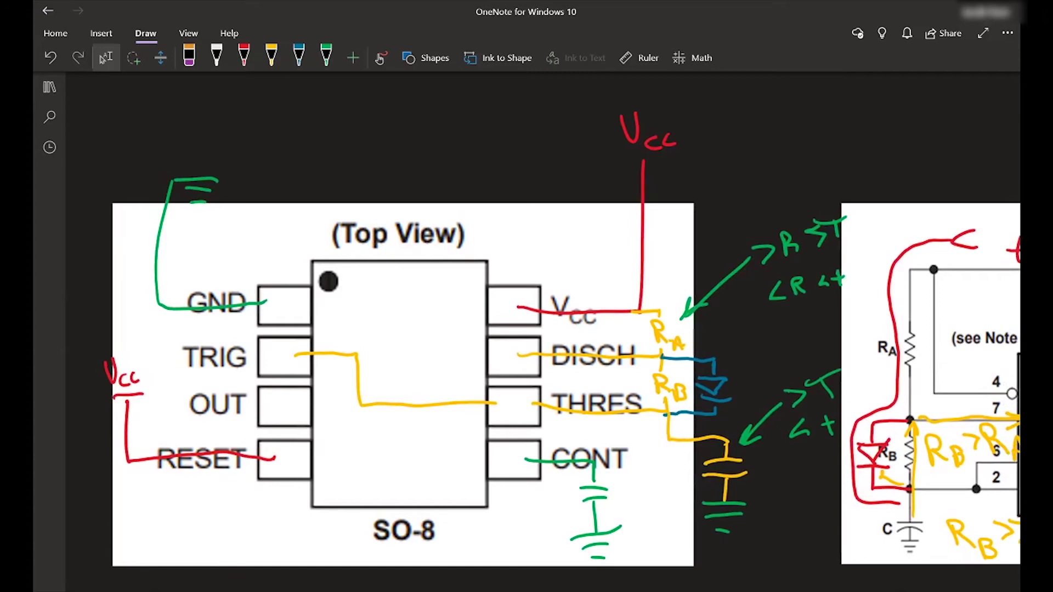
scroll(543, 351, "right", 2)
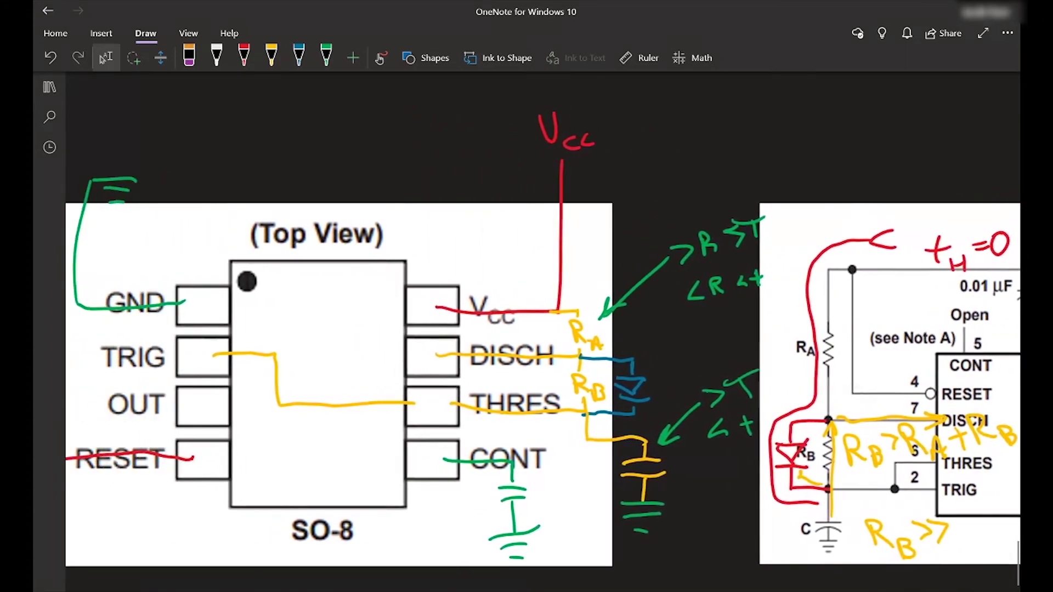
scroll(543, 362, "left", 1)
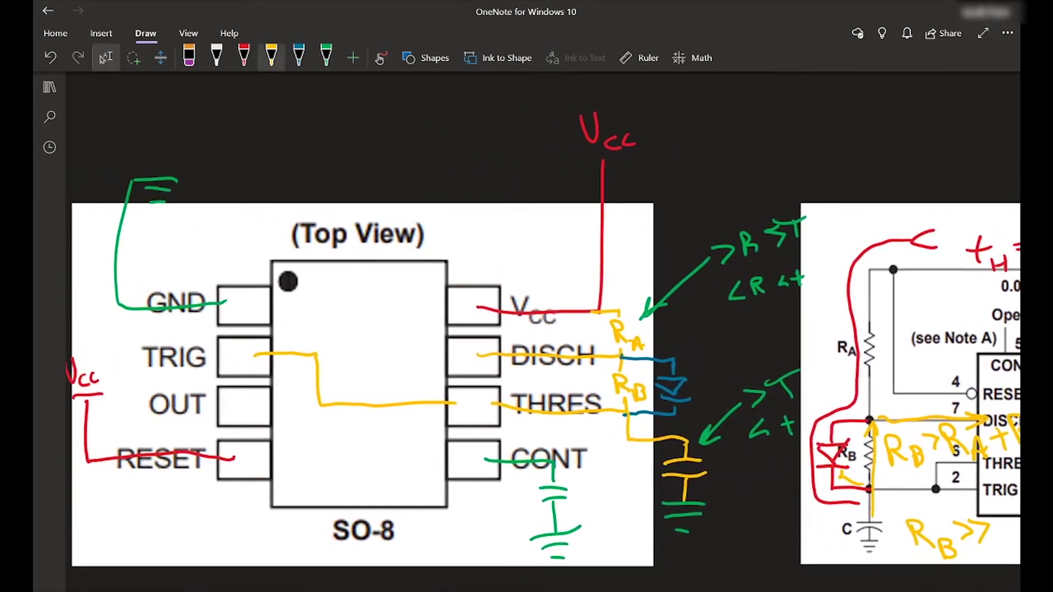
left_click(299, 54)
scroll(543, 329, "down", 3)
scroll(543, 329, "left", 1)
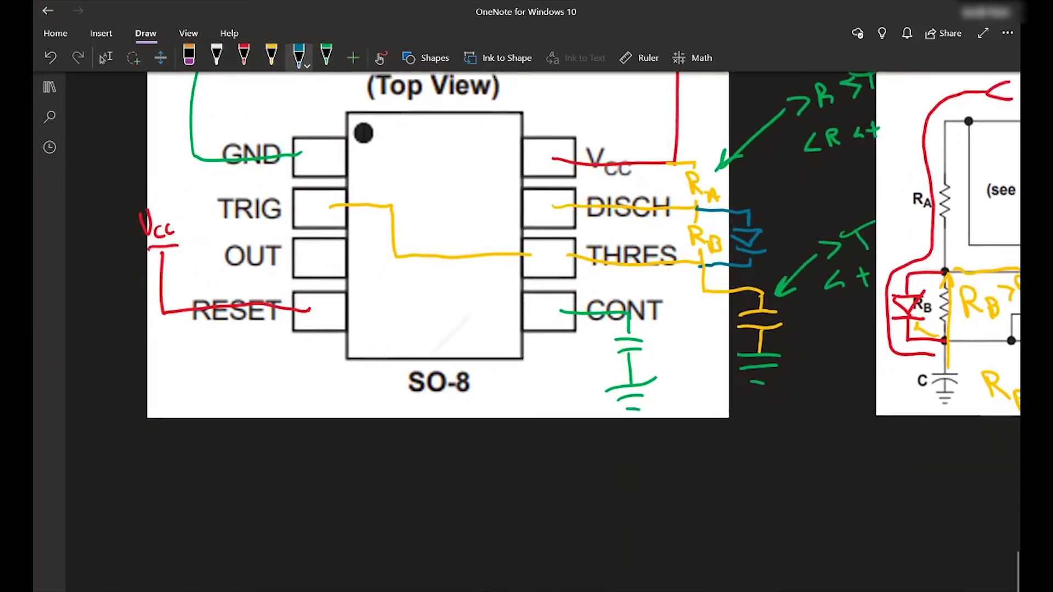
mouse_move(278, 252)
left_mouse_down()
mouse_move(197, 270)
mouse_move(190, 511)
mouse_move(274, 531)
mouse_move(276, 486)
mouse_move(287, 530)
mouse_move(317, 531)
mouse_move(333, 484)
left_mouse_up()
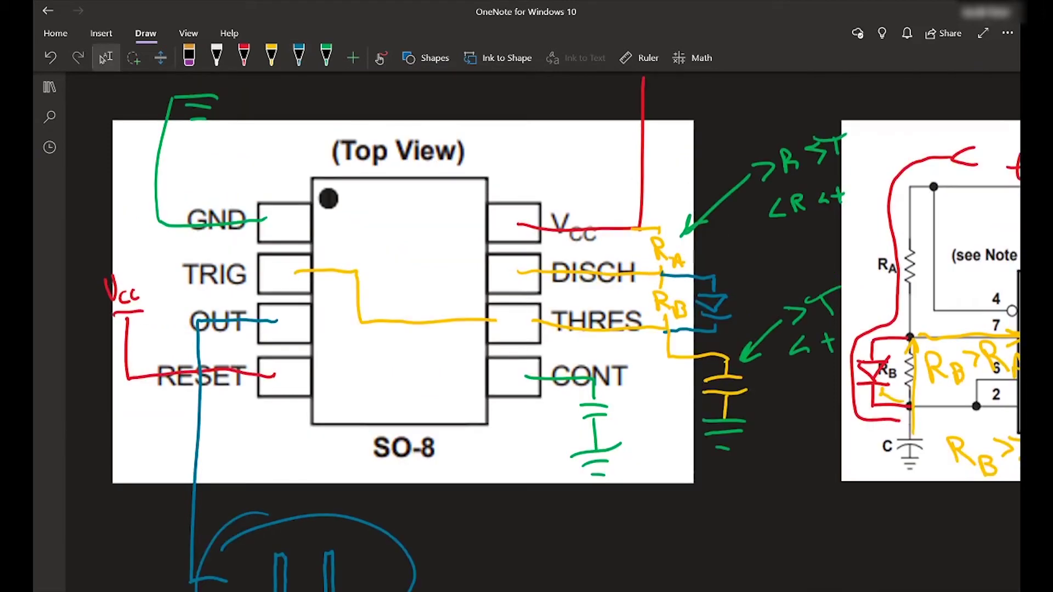
Write "<50%" in blue beside the circled output waveform.
scroll(403, 329, "down", 3)
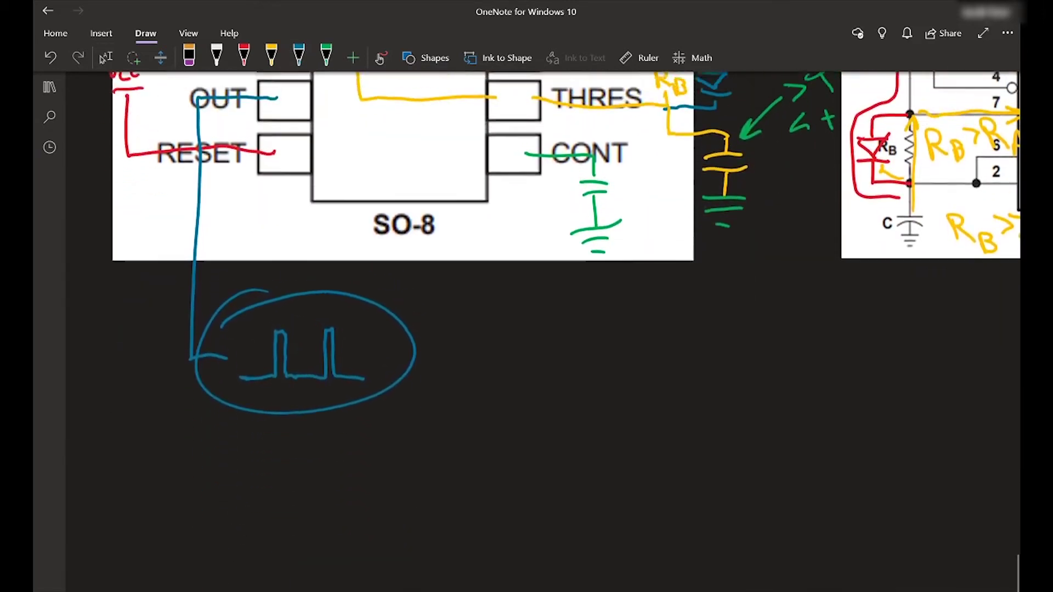
mouse_move(457, 382)
left_mouse_down()
mouse_move(439, 395)
mouse_move(495, 403)
mouse_move(481, 410)
left_mouse_up()
mouse_move(510, 385)
left_mouse_down()
mouse_move(501, 396)
mouse_move(526, 421)
left_mouse_up()
left_click_drag(540, 402, 539, 417)
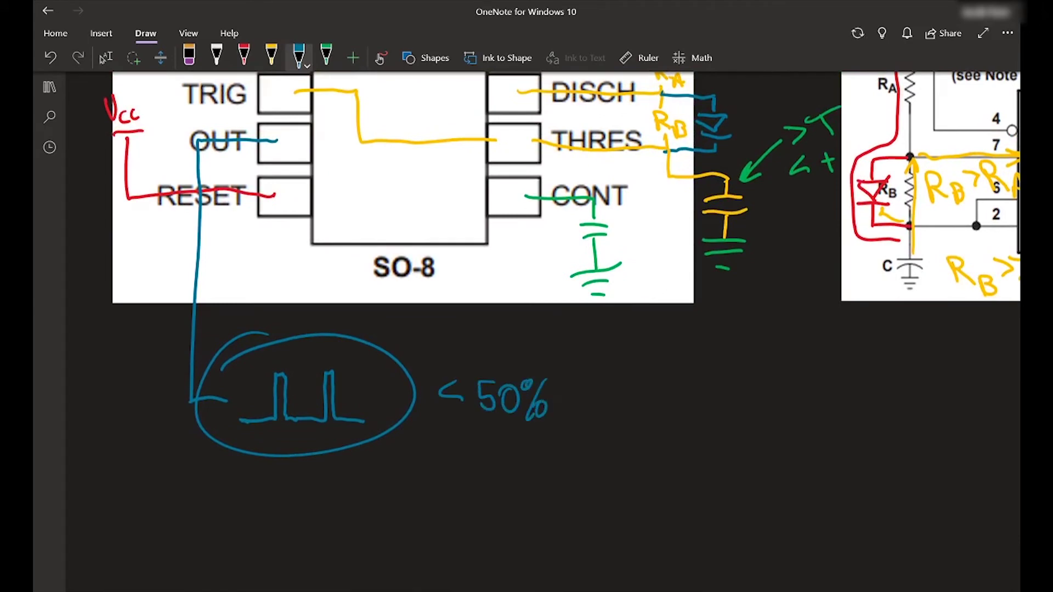
Circle the diode across RB in blue on the astable circuit schematic.
scroll(537, 493, "right", 6)
scroll(511, 296, "right", 1)
scroll(510, 296, "up", 2)
left_click_drag(525, 269, 562, 275)
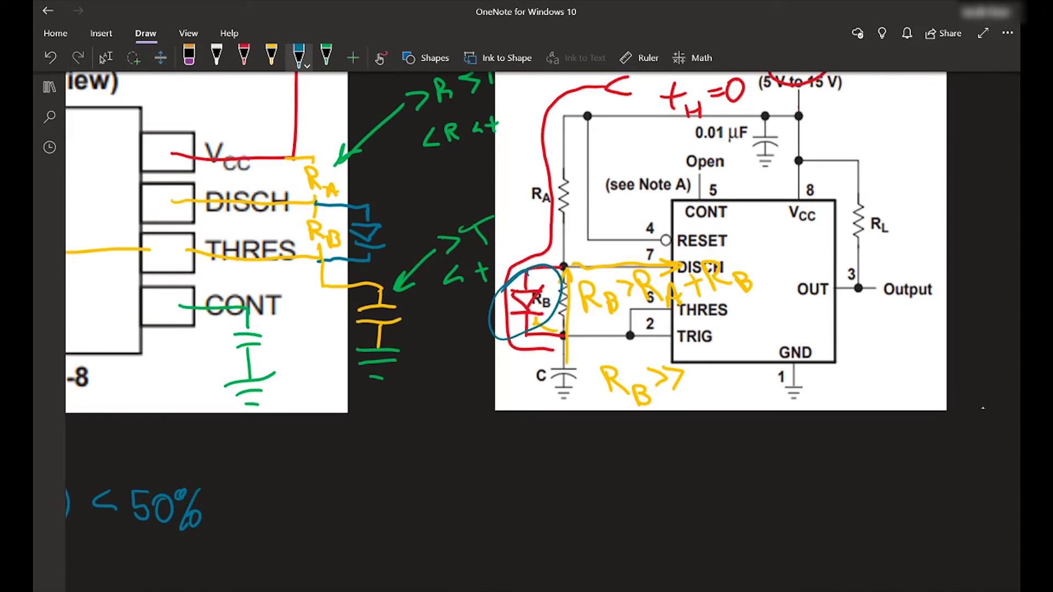
scroll(543, 329, "down", 1)
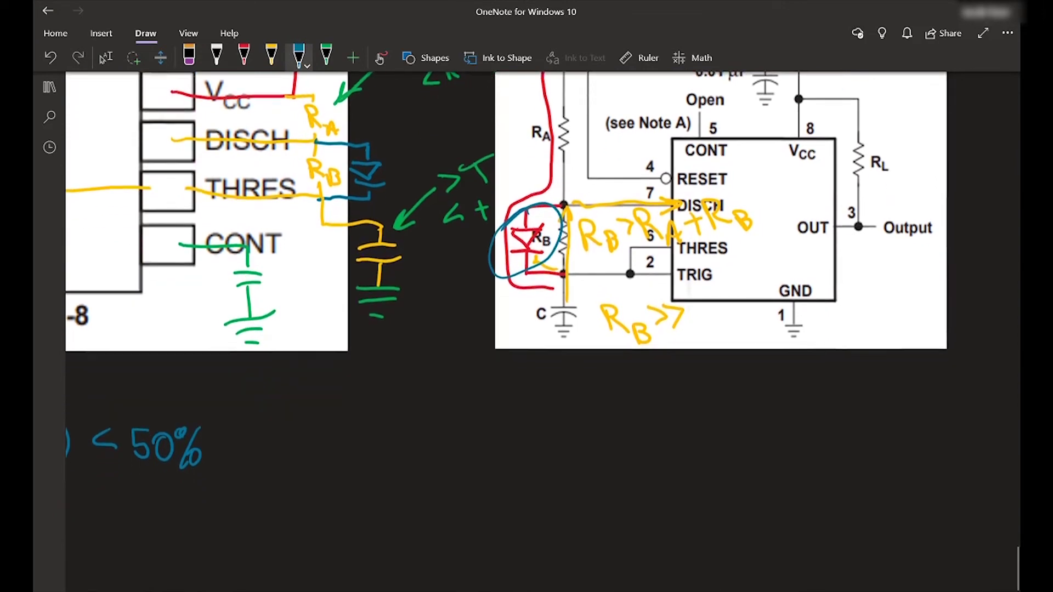
scroll(543, 329, "up", 1)
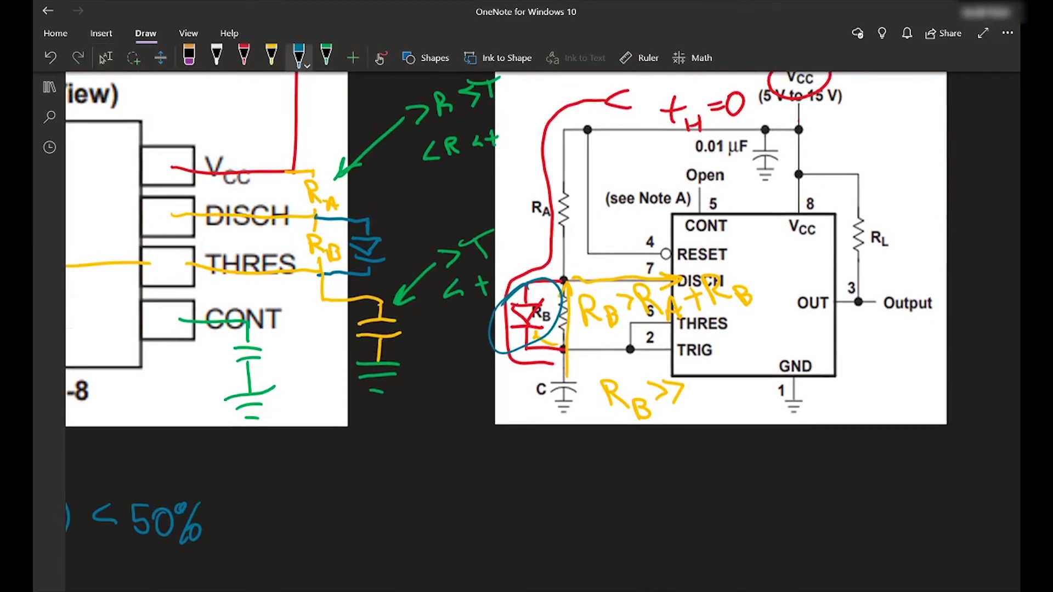
scroll(543, 329, "down", 1)
left_click(106, 58)
left_click(299, 55)
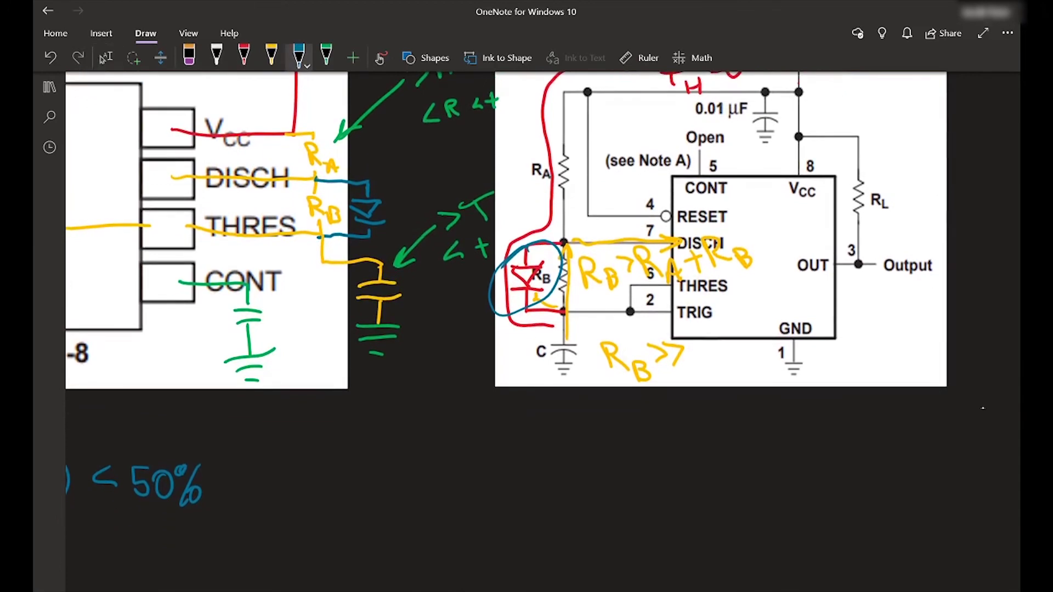
scroll(543, 329, "down", 1)
scroll(543, 329, "up", 3)
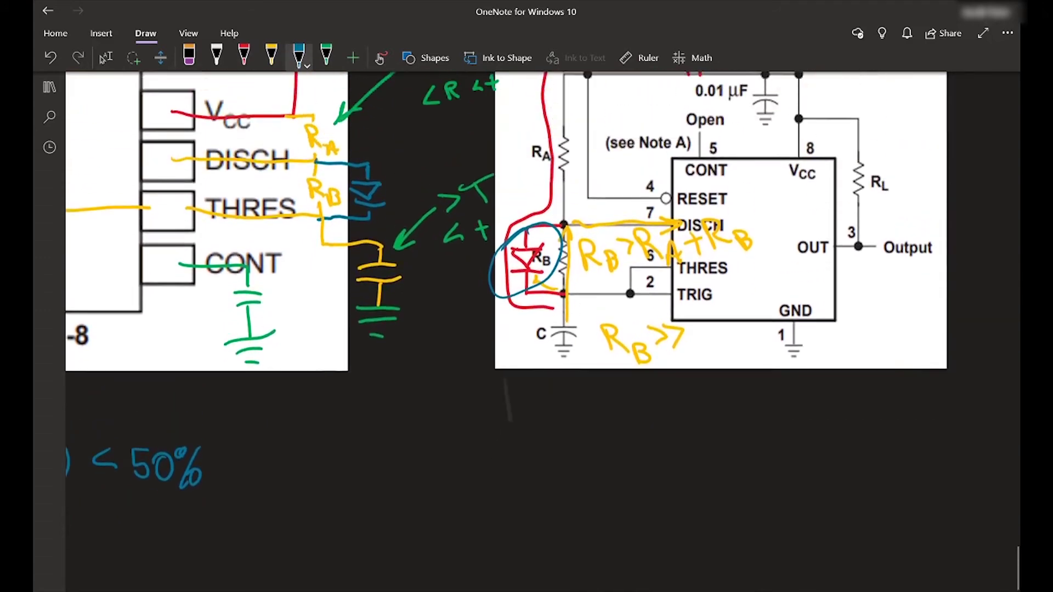
scroll(543, 329, "down", 4)
left_click(106, 58)
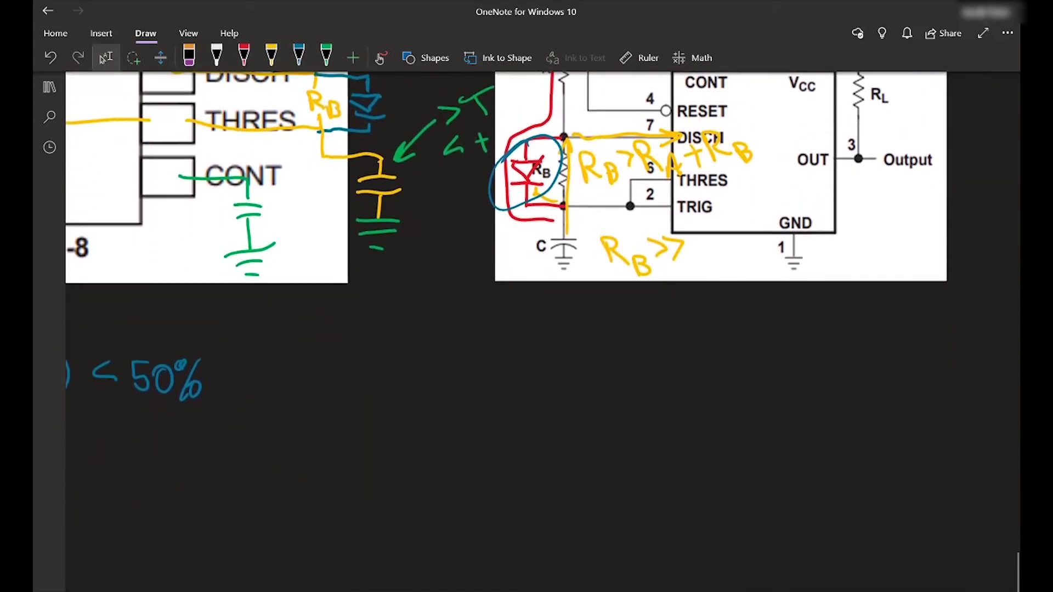
left_click(299, 54)
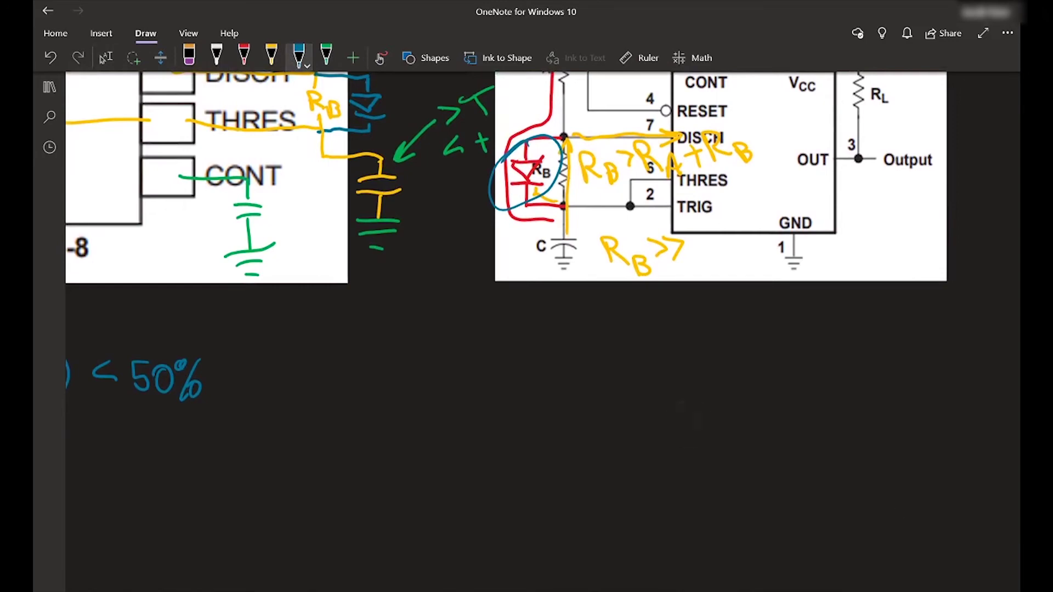
Write the pin numbers 8, 7, 6 and 5 in a white column below the schematics, each with a short pin line.
scroll(692, 414, "down", 2)
left_click(217, 55)
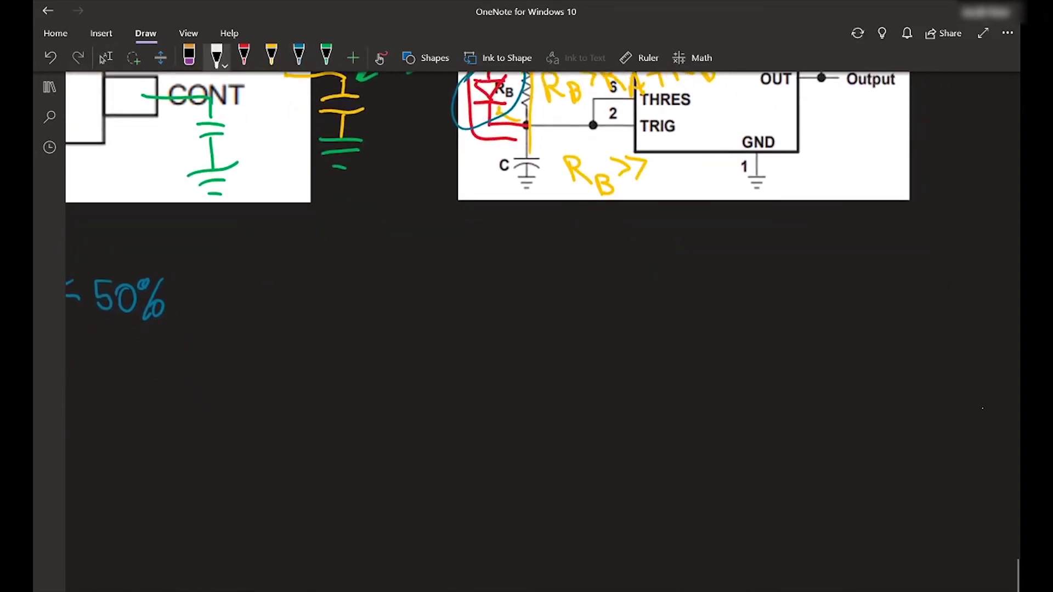
scroll(849, 357, "left", 2)
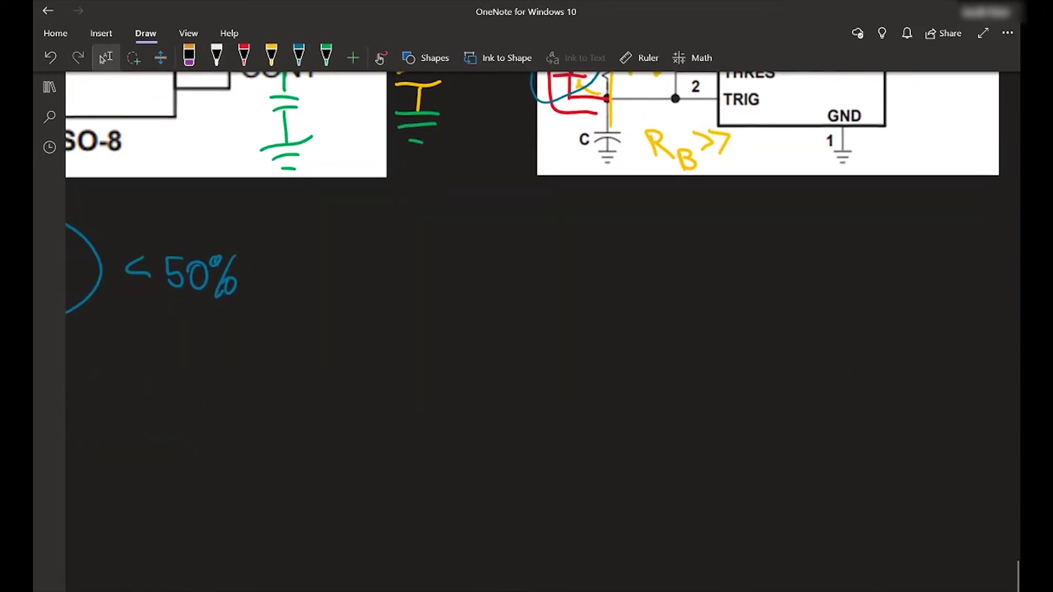
left_click_drag(425, 292, 467, 302)
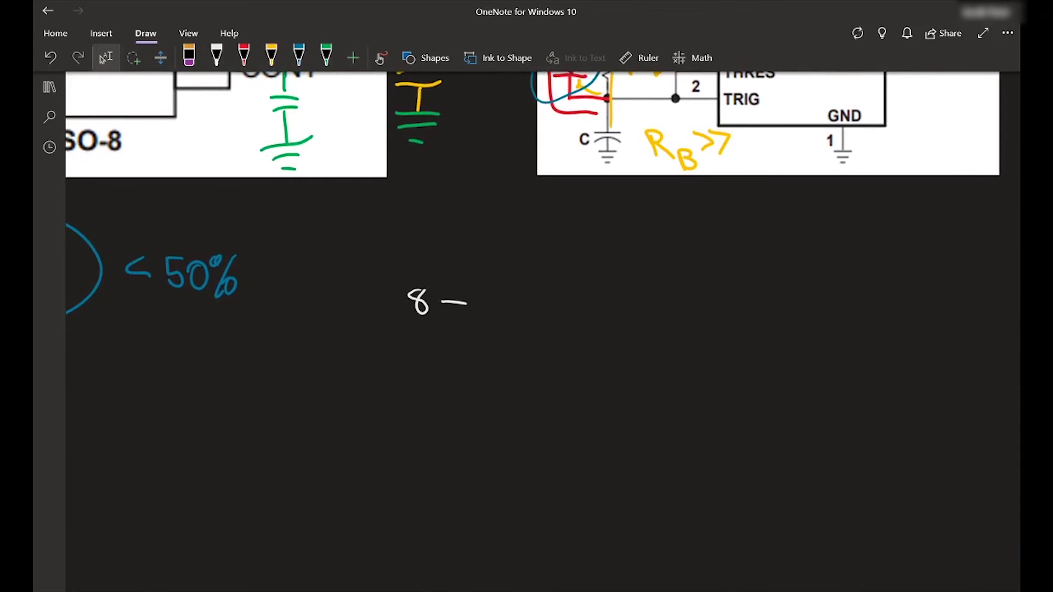
mouse_move(412, 338)
left_mouse_down()
mouse_move(430, 359)
mouse_move(473, 346)
left_mouse_up()
mouse_move(430, 383)
left_mouse_down()
mouse_move(414, 403)
mouse_move(482, 390)
left_mouse_up()
mouse_move(425, 435)
left_mouse_down()
mouse_move(411, 463)
mouse_move(489, 449)
left_mouse_up()
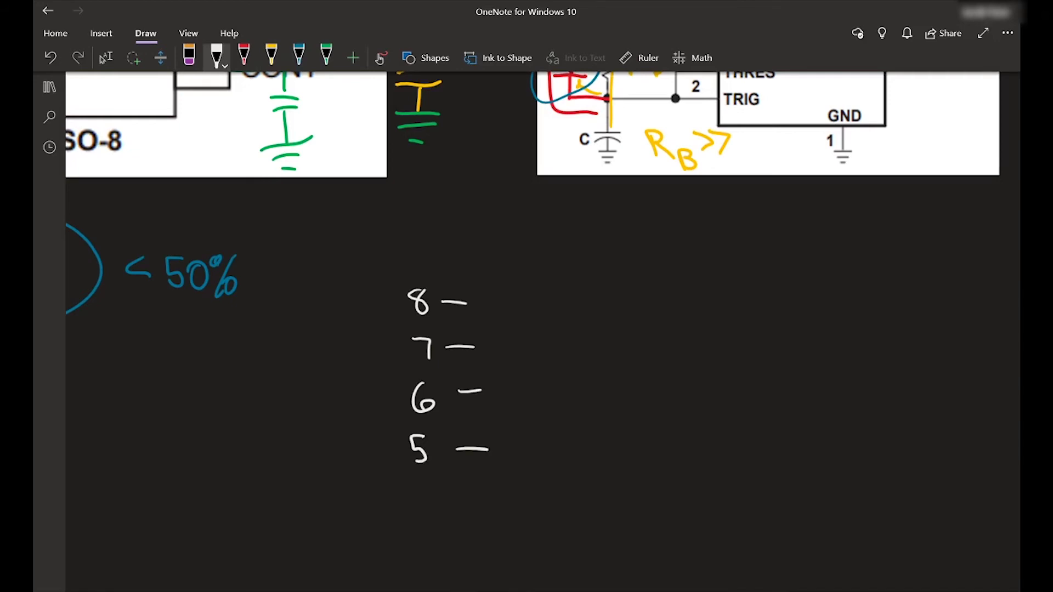
Draw a white boxed potentiometer beside pins 8 and 7, with upper, wiper and lower leads and two resistor halves.
scroll(532, 329, "up", 4)
scroll(532, 330, "down", 2)
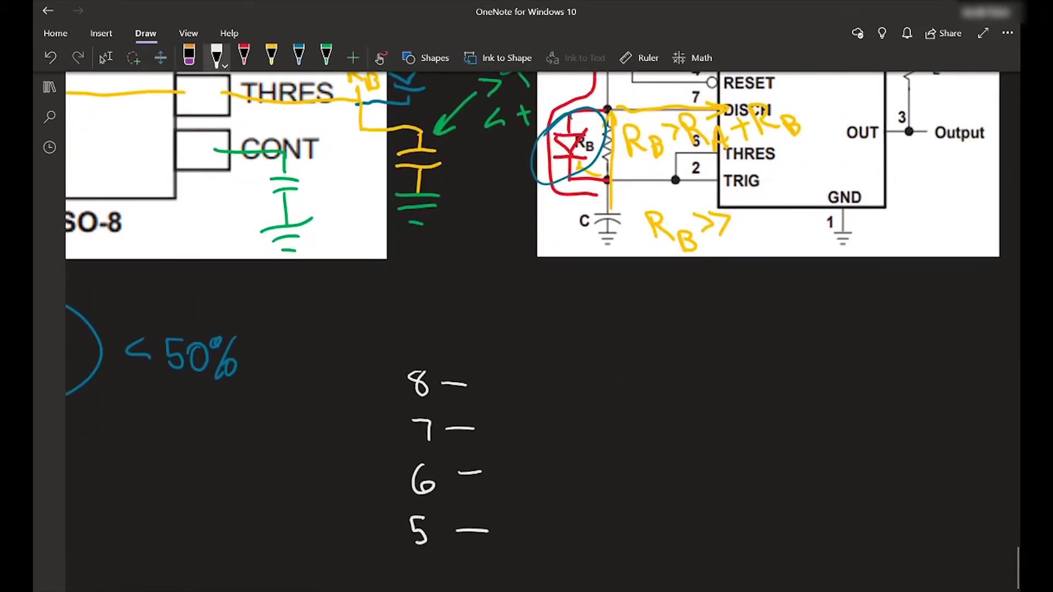
left_click(106, 57)
scroll(532, 329, "up", 3)
scroll(532, 329, "down", 4)
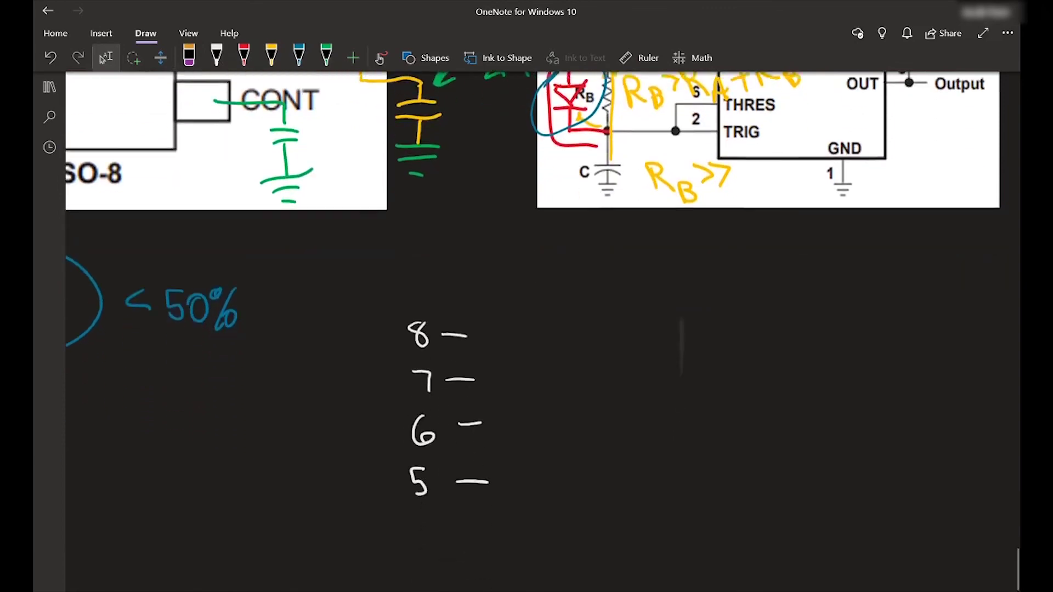
scroll(681, 346, "up", 2)
scroll(681, 347, "down", 3)
left_click_drag(553, 344, 553, 370)
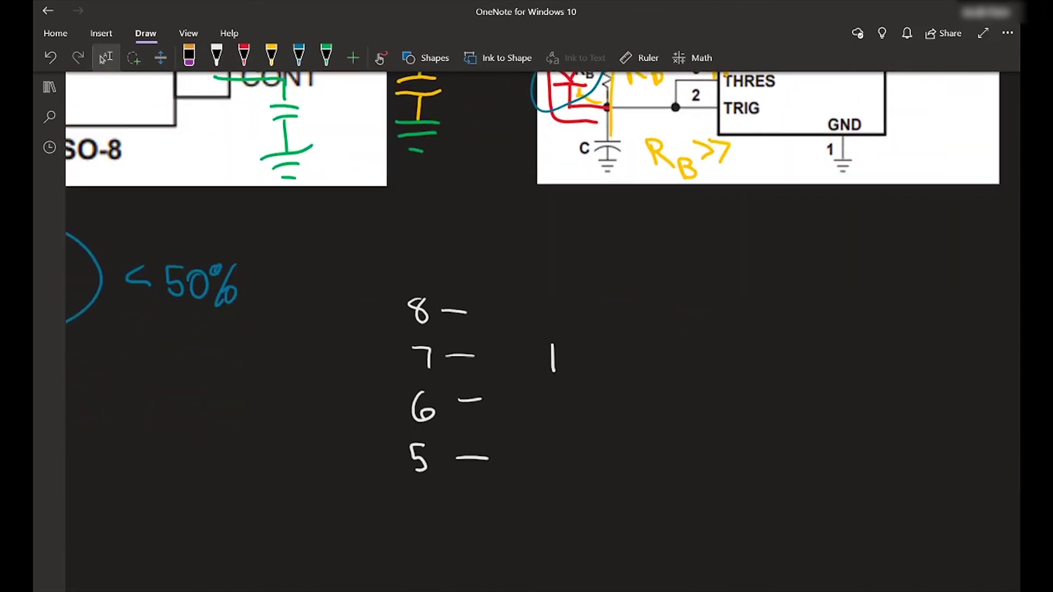
left_click_drag(553, 370, 592, 369)
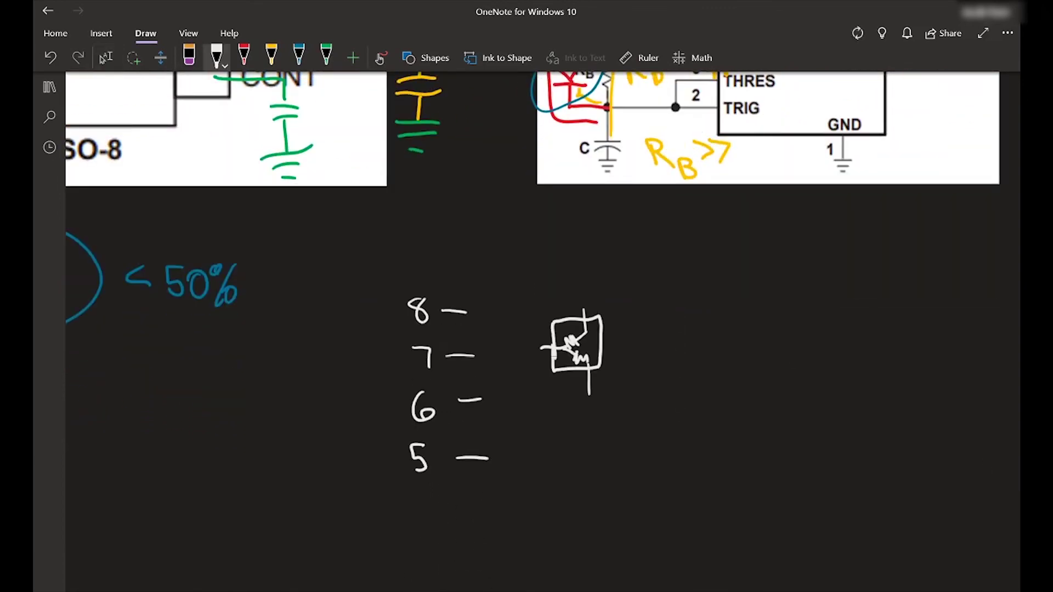
Draw a red supply wire joining pin 8 to the potentiometer's upper lead and label its two halves RA and RB in red.
scroll(532, 329, "up", 3)
scroll(532, 329, "up", 1)
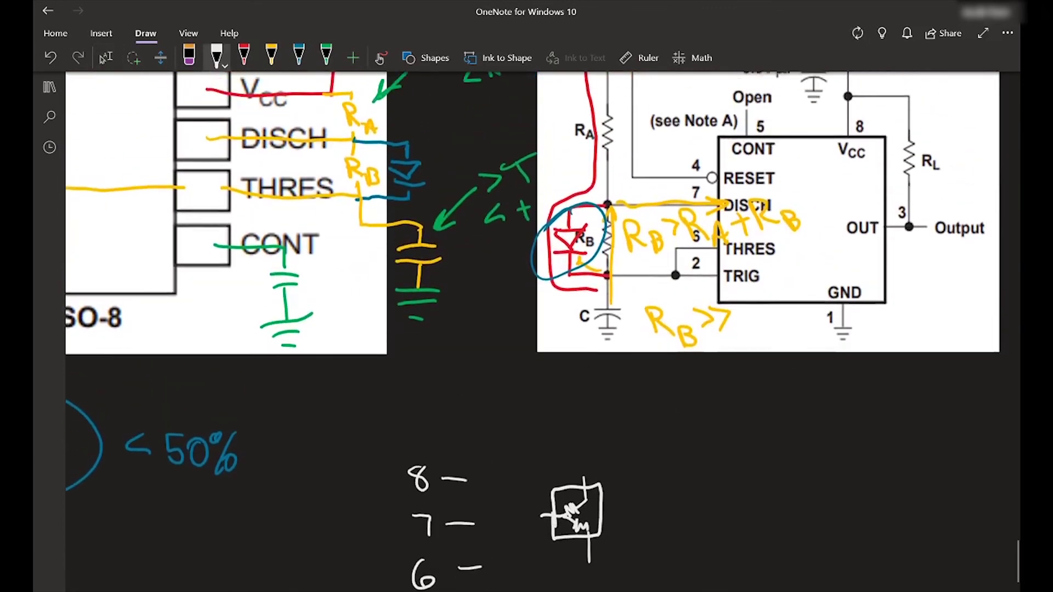
scroll(532, 329, "down", 2)
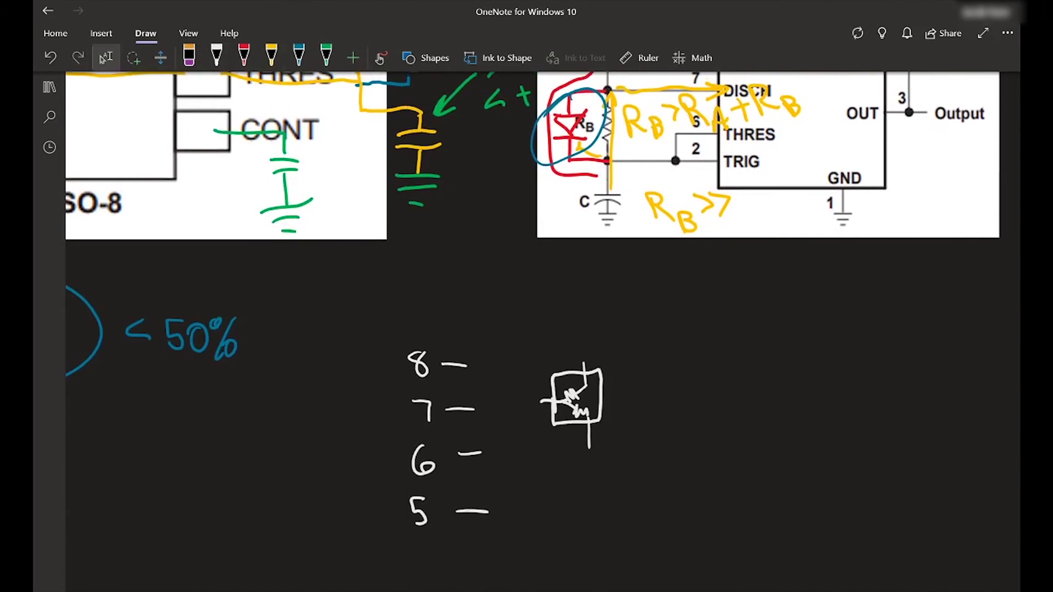
left_click(244, 55)
mouse_move(460, 368)
left_mouse_down()
mouse_move(584, 363)
mouse_move(578, 288)
left_mouse_up()
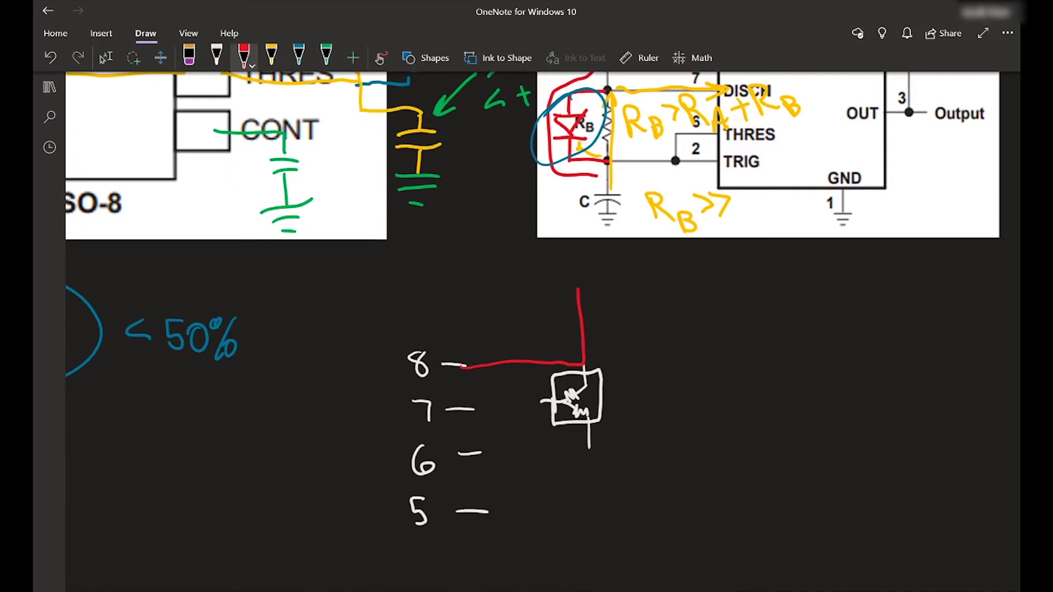
mouse_move(594, 385)
left_mouse_down()
mouse_move(681, 319)
mouse_move(719, 333)
left_mouse_up()
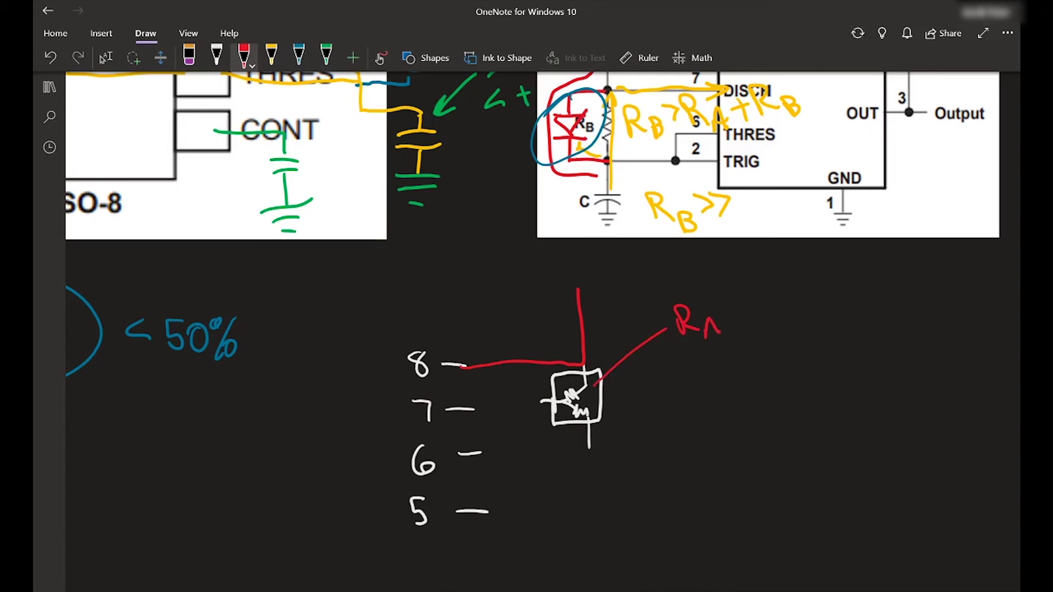
mouse_move(595, 406)
left_mouse_down()
mouse_move(728, 384)
mouse_move(744, 371)
mouse_move(771, 393)
mouse_move(789, 382)
mouse_move(785, 401)
left_mouse_up()
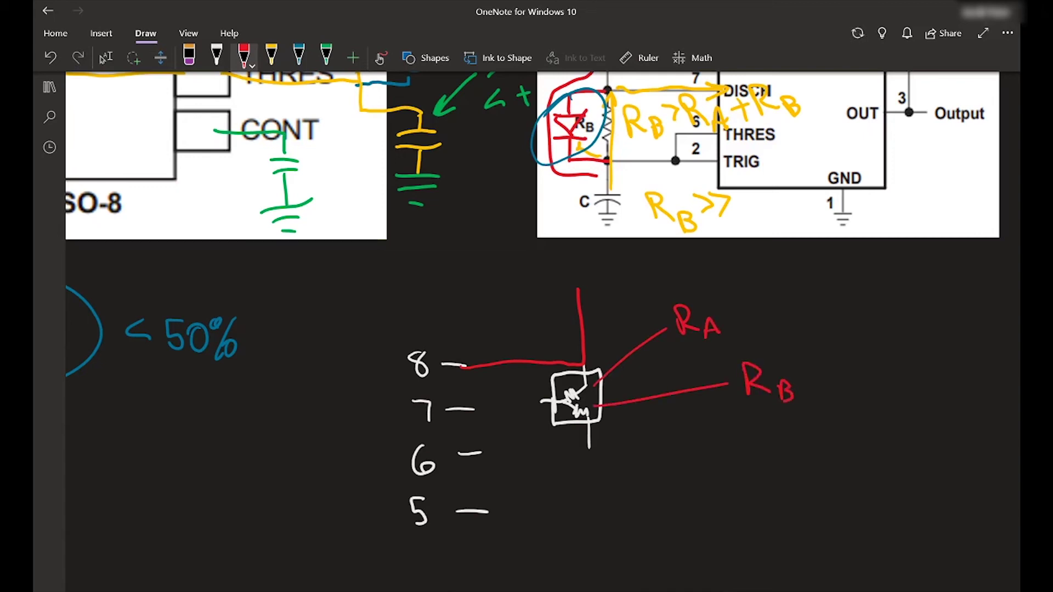
Draw a white wire from the potentiometer's wiper to pin 7, ending in a connection dot.
left_click(217, 55)
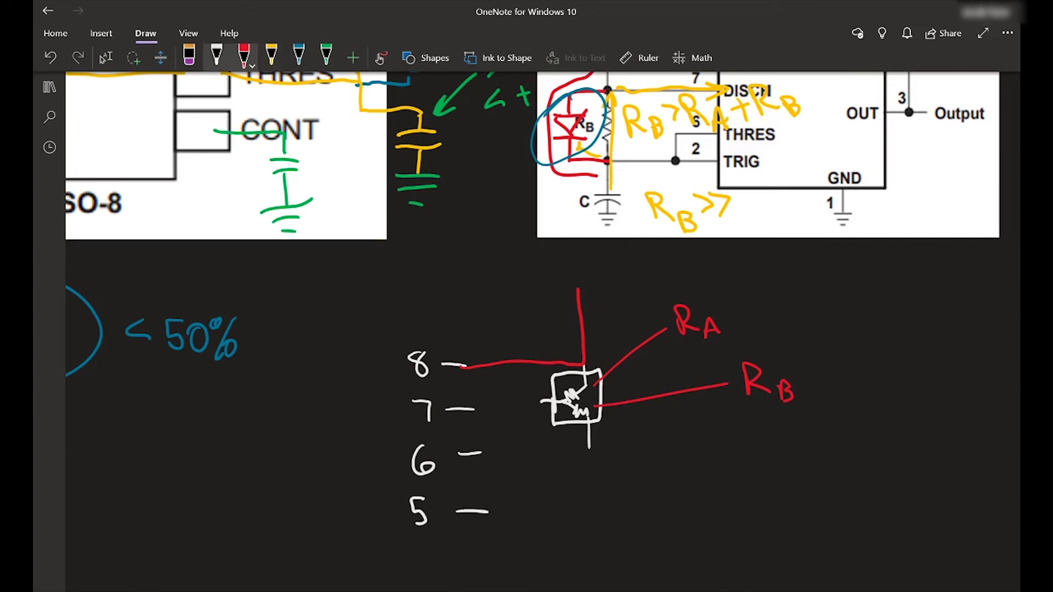
scroll(532, 329, "up", 3)
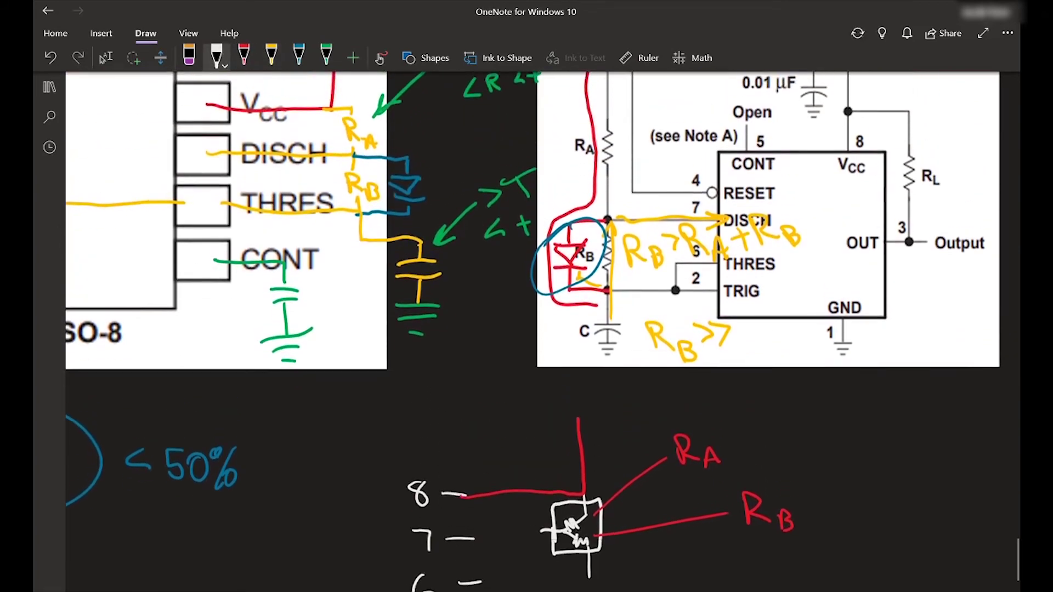
scroll(532, 329, "down", 3)
left_click(102, 58)
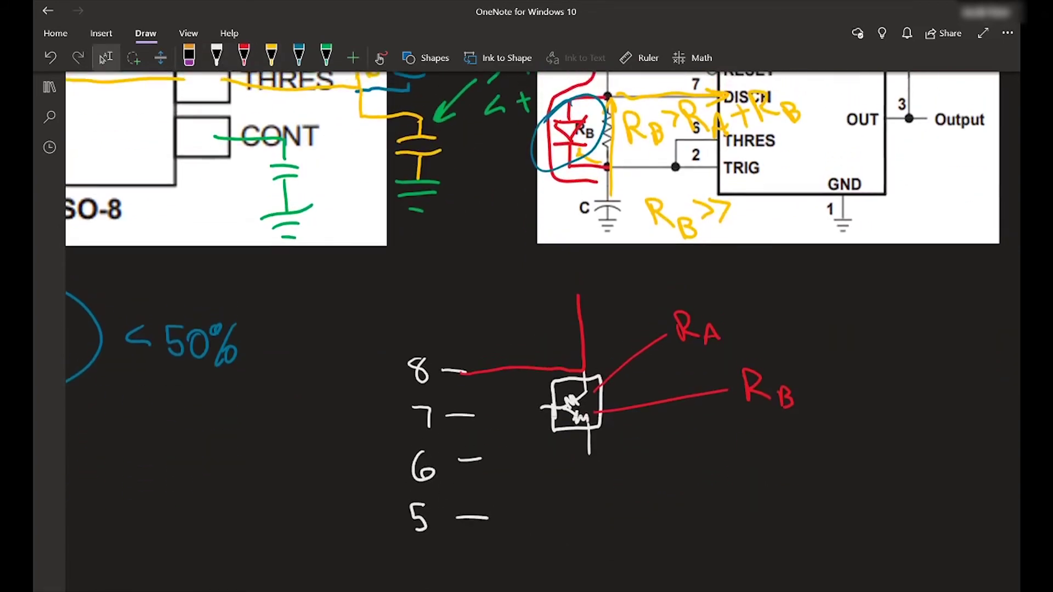
left_click(216, 55)
mouse_move(543, 406)
left_mouse_down()
mouse_move(472, 409)
mouse_move(483, 413)
left_mouse_up()
Draw a white wire from the potentiometer's lower lead to pin 6, ending in a connection dot.
scroll(532, 329, "up", 3)
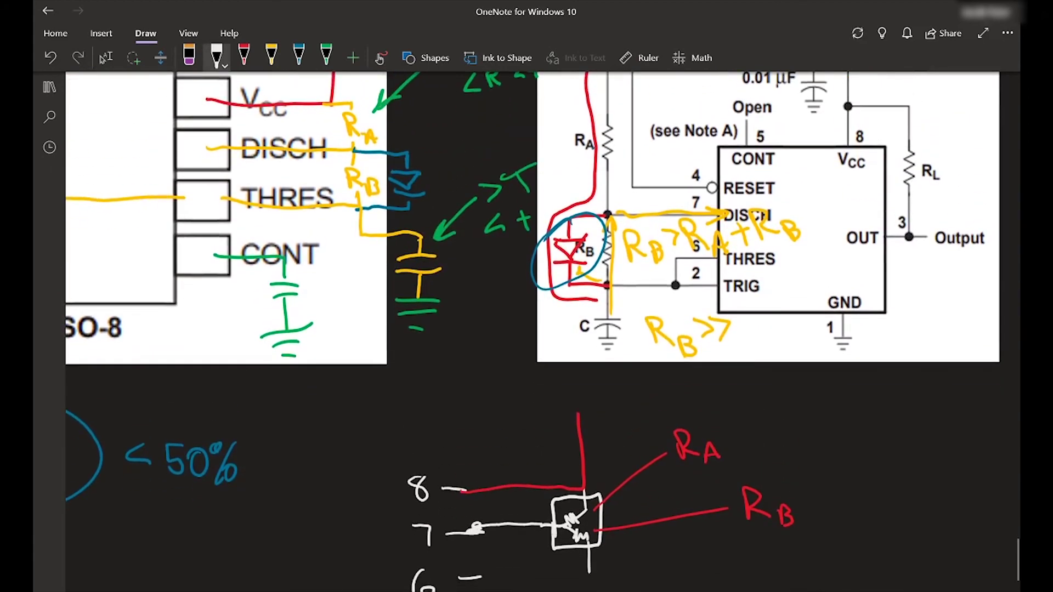
scroll(533, 329, "down", 3)
left_click(106, 57)
left_click(217, 55)
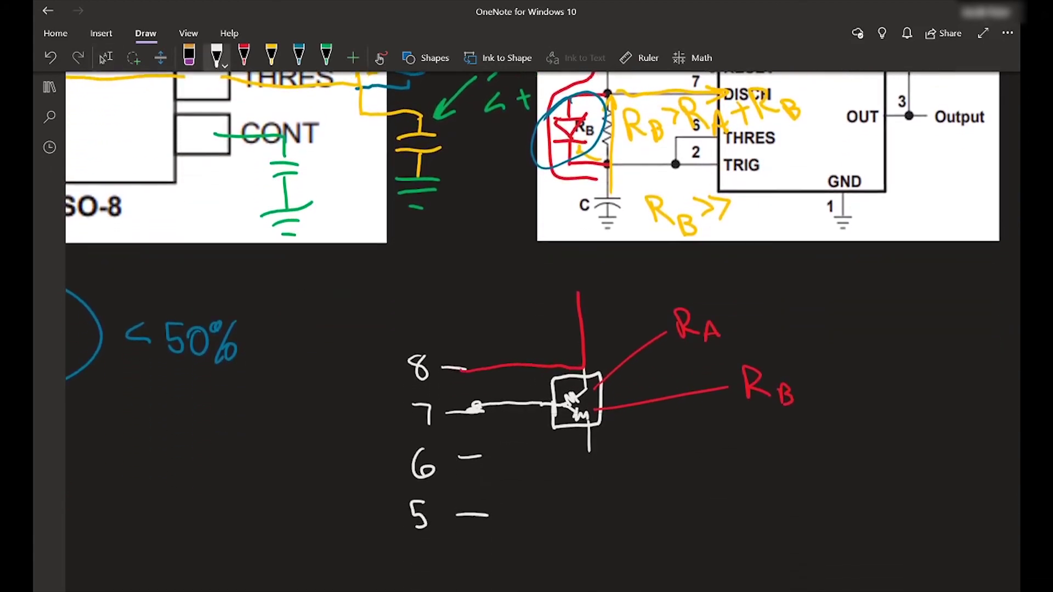
mouse_move(588, 453)
left_mouse_down()
mouse_move(461, 455)
mouse_move(492, 456)
left_mouse_up()
Draw a white diode between the pin 7 and pin 6 wires, pointing down toward pin 6.
scroll(542, 329, "up", 1)
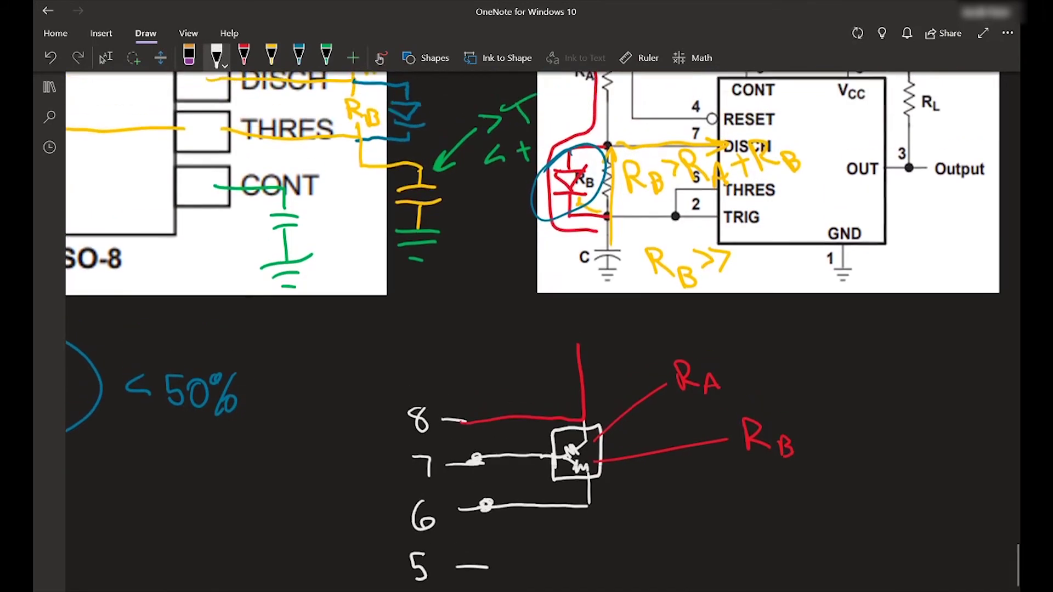
scroll(542, 329, "down", 2)
left_click(106, 57)
scroll(542, 329, "up", 3)
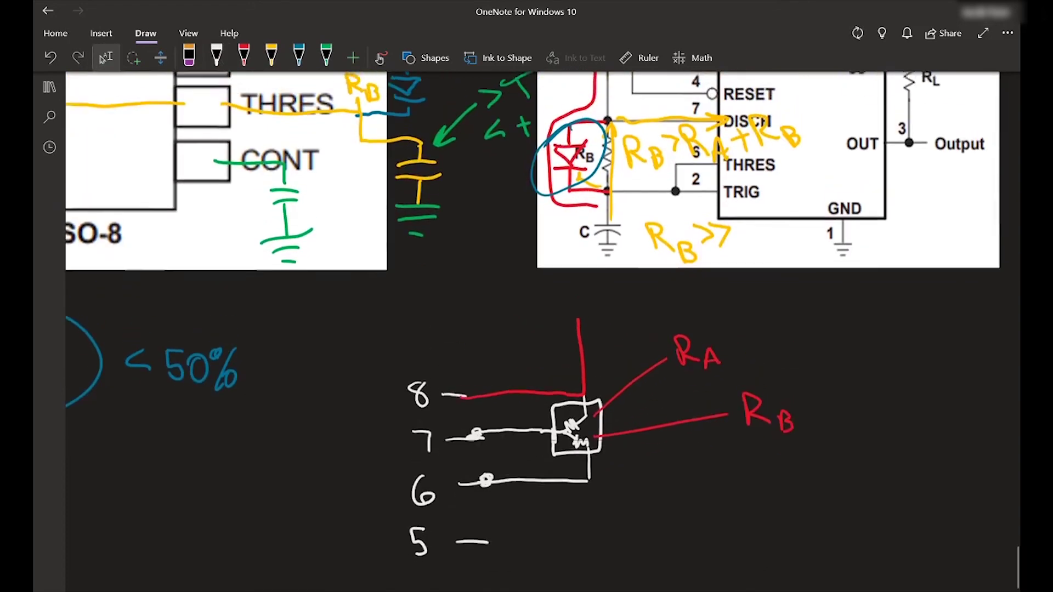
scroll(542, 329, "down", 1)
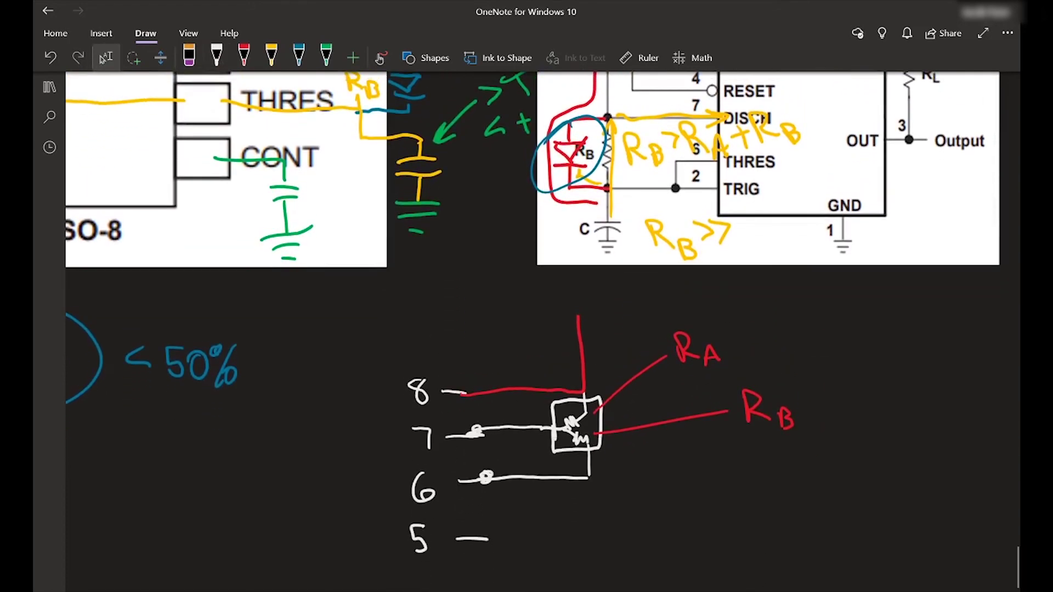
scroll(542, 329, "up", 1)
scroll(542, 330, "down", 2)
scroll(541, 329, "down", 1)
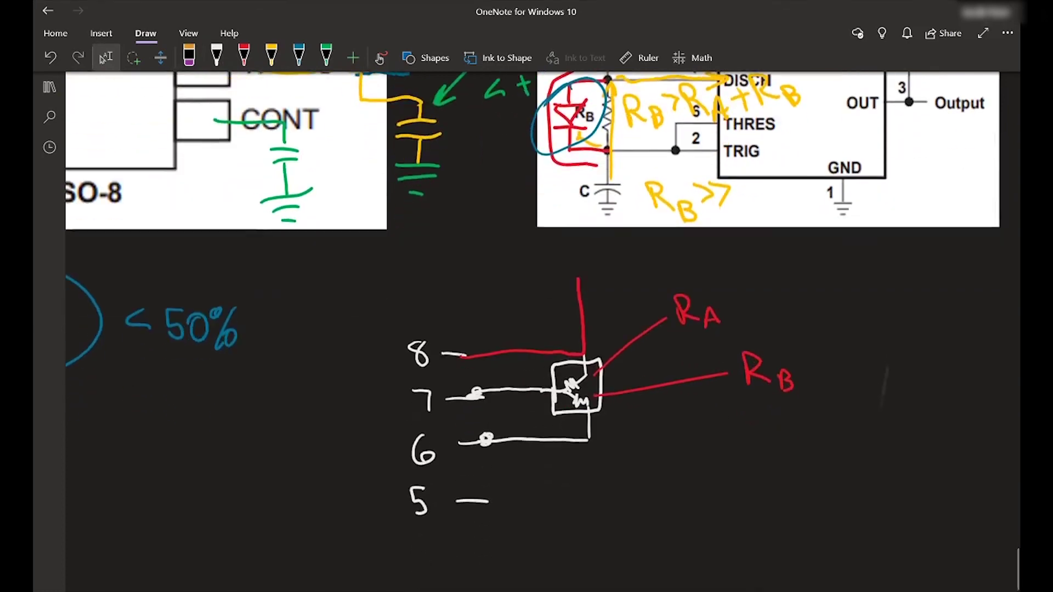
left_click(217, 55)
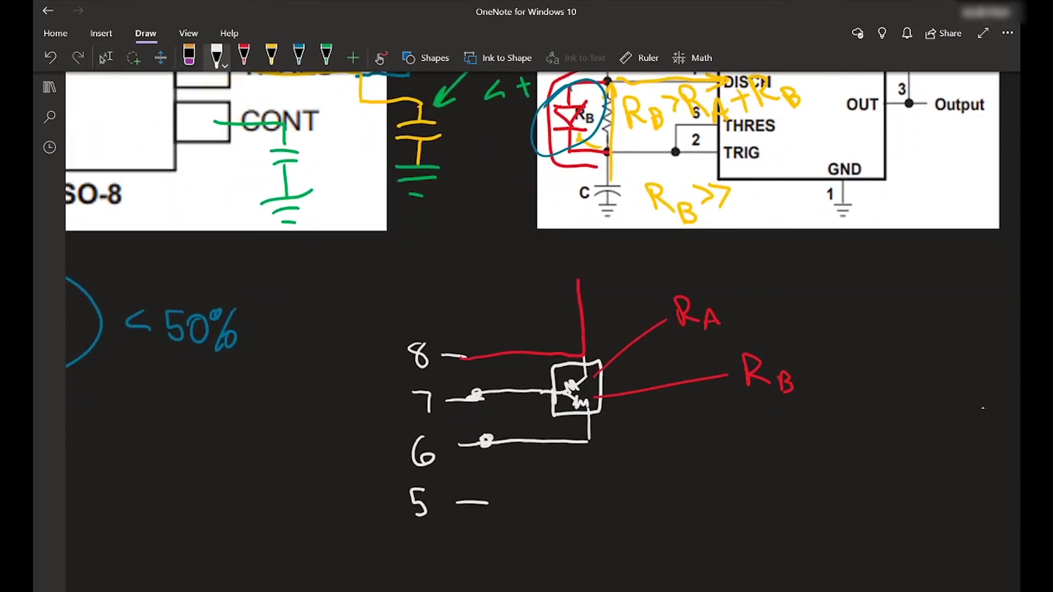
scroll(817, 421, "up", 2)
mouse_move(456, 386)
left_mouse_down()
mouse_move(456, 403)
mouse_move(467, 404)
mouse_move(454, 422)
mouse_move(440, 406)
mouse_move(469, 422)
mouse_move(454, 444)
left_mouse_up()
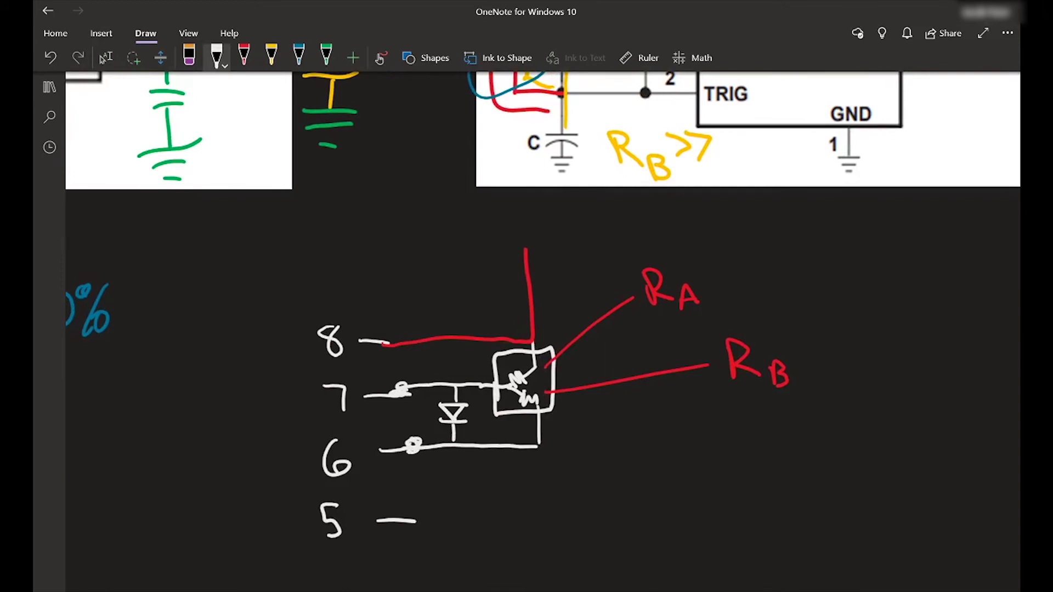
Circle the potentiometer's RB half in white and trace the path from pin 6 through RB to pin 7 in yellow.
mouse_move(556, 395)
left_mouse_down()
mouse_move(510, 416)
mouse_move(553, 383)
left_mouse_up()
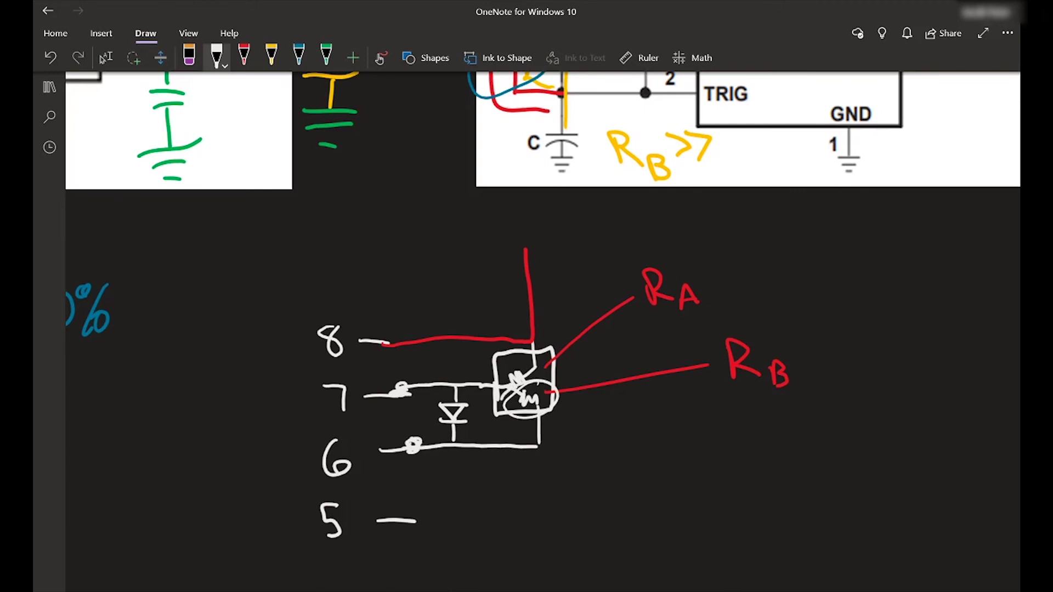
left_click(272, 57)
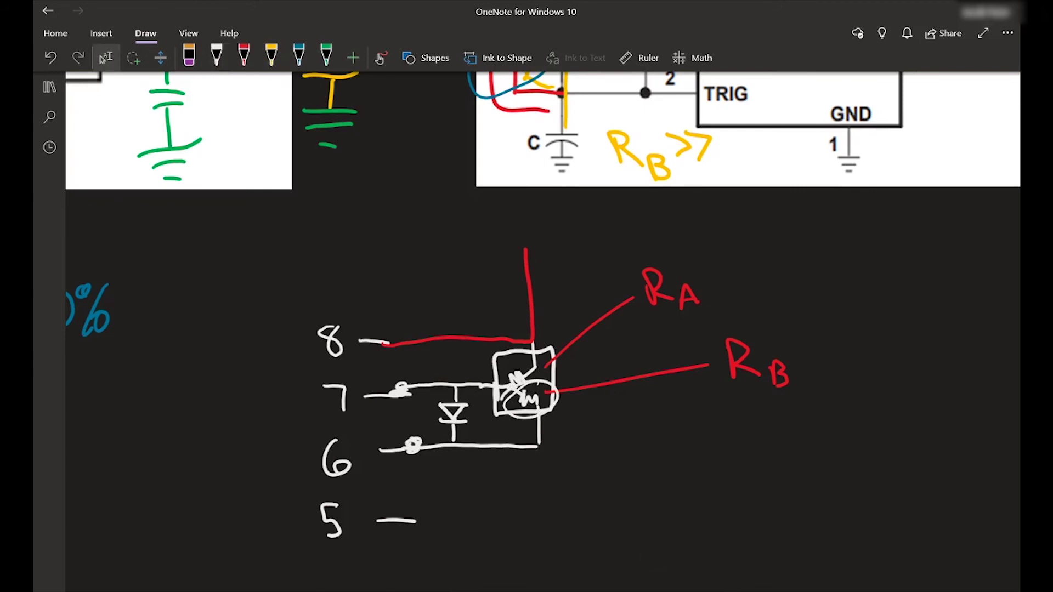
mouse_move(439, 438)
left_mouse_down()
mouse_move(454, 423)
mouse_move(462, 438)
mouse_move(533, 439)
mouse_move(533, 417)
mouse_move(504, 386)
mouse_move(364, 395)
left_mouse_up()
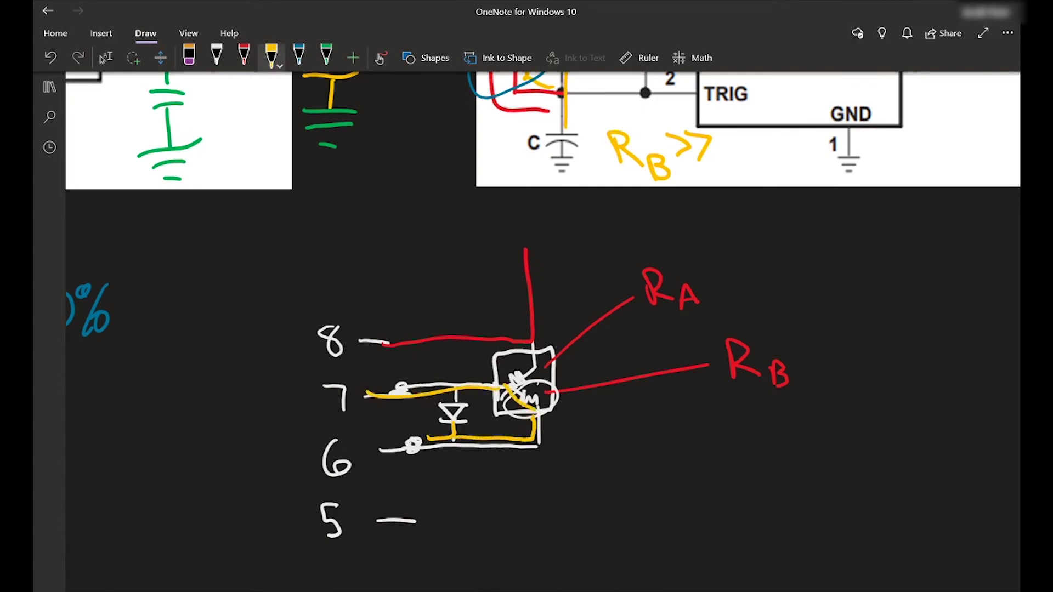
Write "RB > RA" in yellow beside the potentiometer sketch, below the red RB label.
mouse_move(594, 456)
left_mouse_down()
mouse_move(606, 421)
mouse_move(629, 462)
mouse_move(650, 469)
left_mouse_up()
mouse_move(683, 425)
left_mouse_down()
mouse_move(710, 434)
mouse_move(688, 444)
mouse_move(734, 448)
left_mouse_up()
left_click_drag(733, 419, 795, 457)
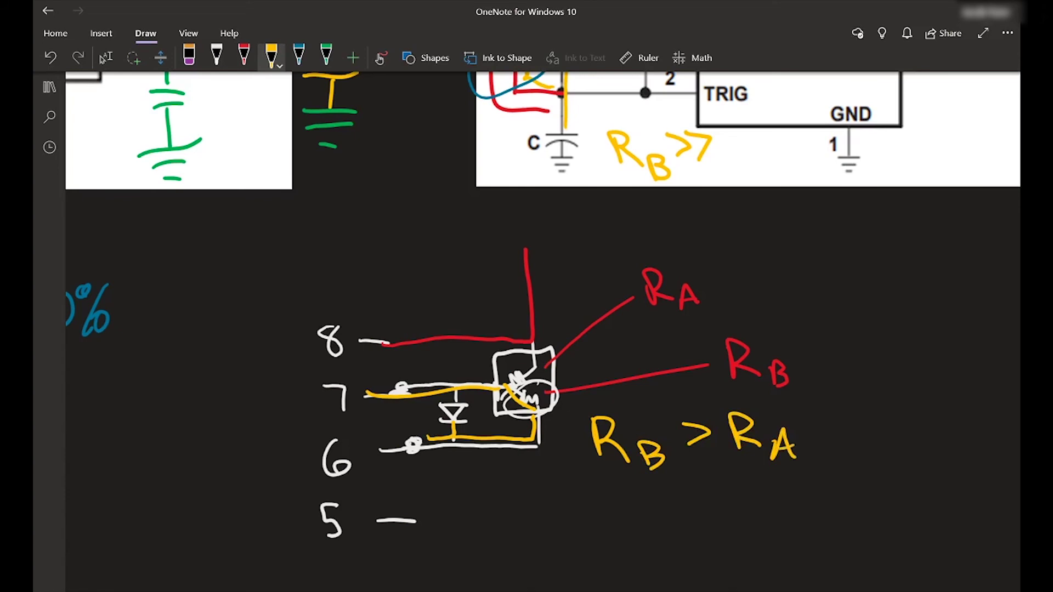
Write "Dcyc < 50%" in yellow below the RB > RA note and underline it several times.
mouse_move(607, 504)
left_mouse_down()
mouse_move(610, 530)
mouse_move(643, 530)
left_mouse_up()
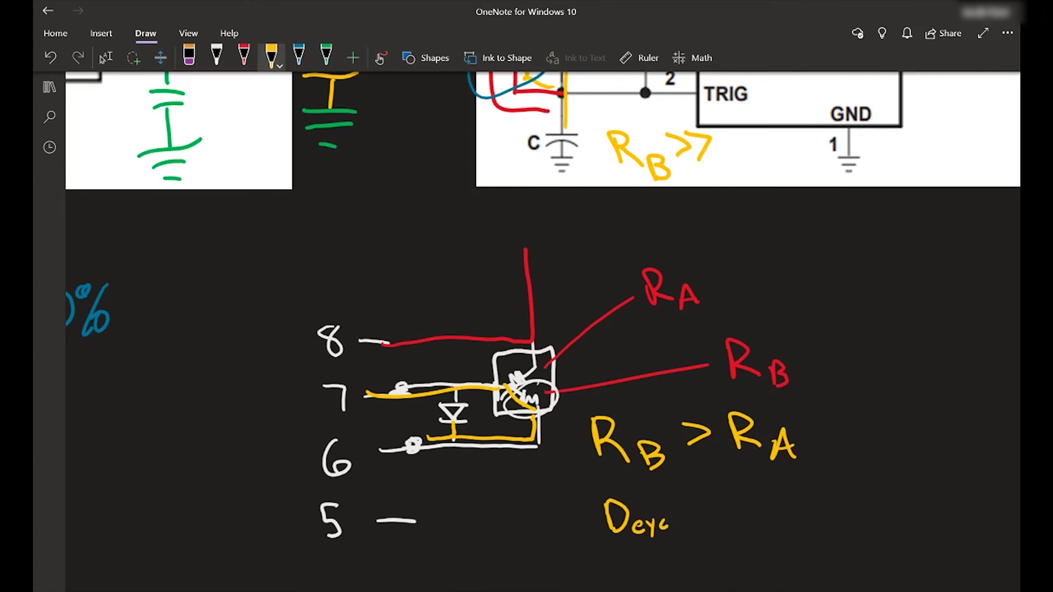
mouse_move(703, 505)
left_mouse_down()
mouse_move(702, 519)
mouse_move(724, 525)
left_mouse_up()
left_click_drag(752, 492, 751, 494)
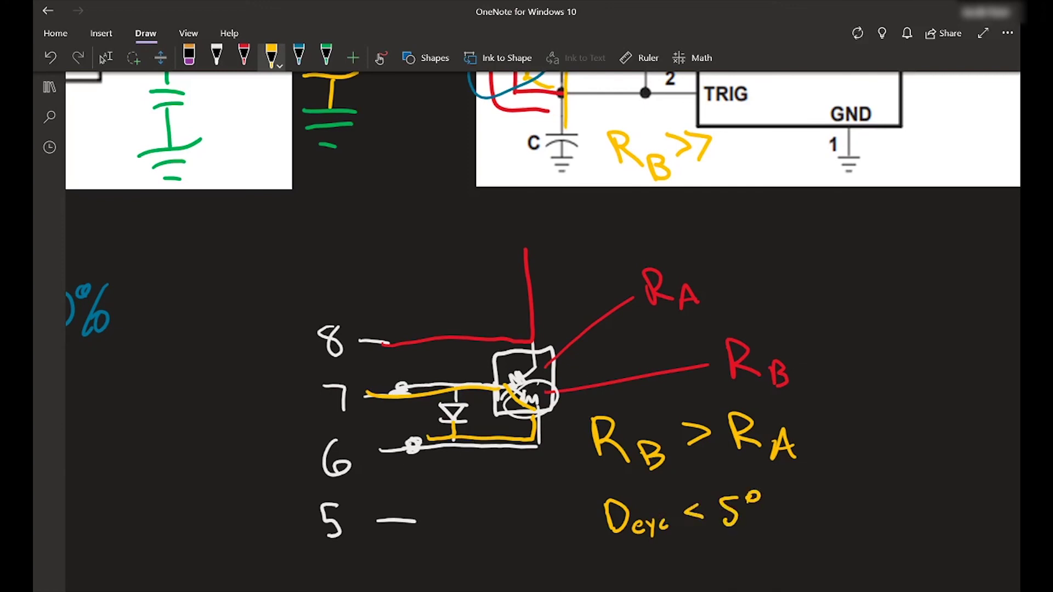
key("ctrl+z")
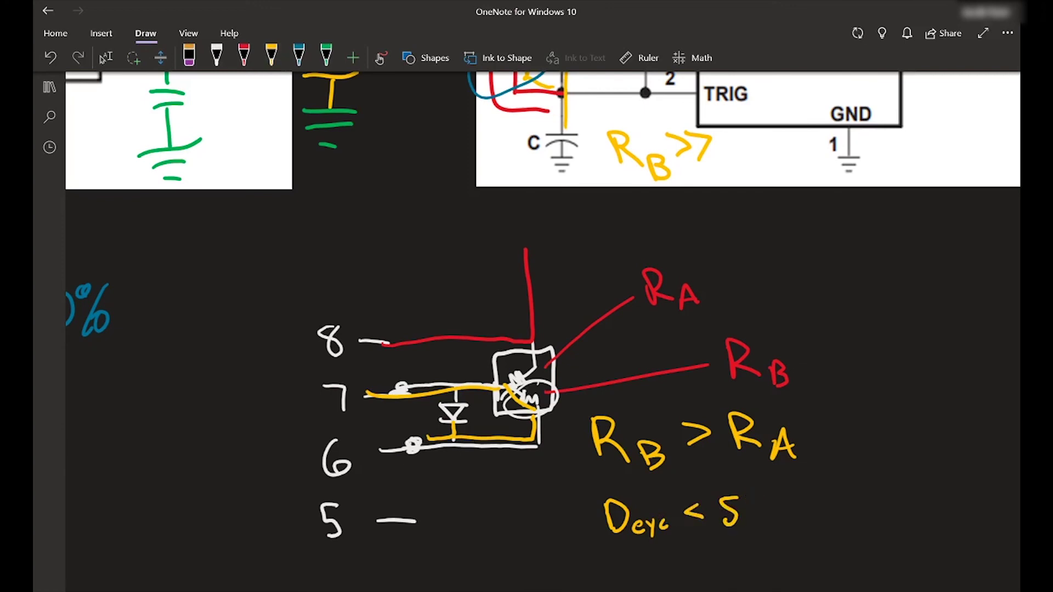
mouse_move(756, 494)
left_mouse_down()
mouse_move(770, 497)
mouse_move(766, 530)
left_mouse_up()
left_click_drag(779, 517, 777, 520)
mouse_move(566, 541)
left_mouse_down()
mouse_move(845, 540)
mouse_move(816, 558)
left_mouse_up()
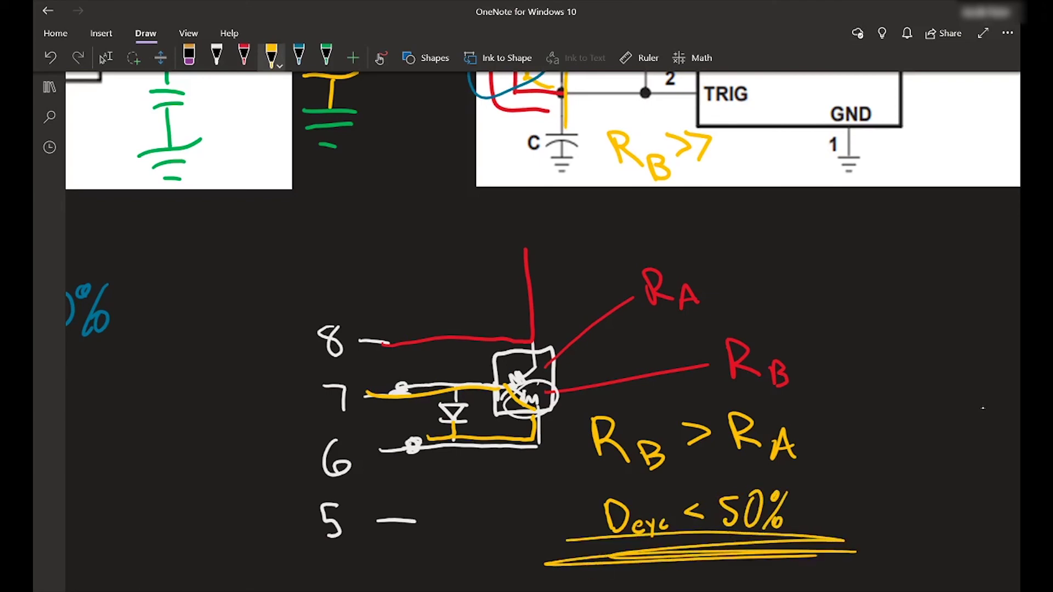
scroll(549, 444, "down", 5)
left_click(106, 57)
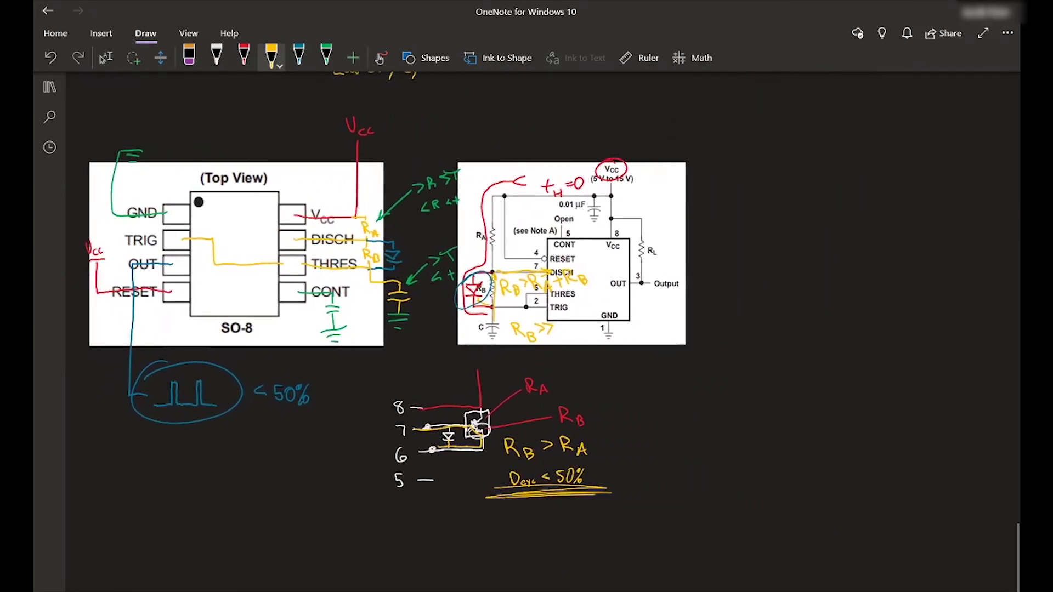
scroll(527, 329, "up", 3)
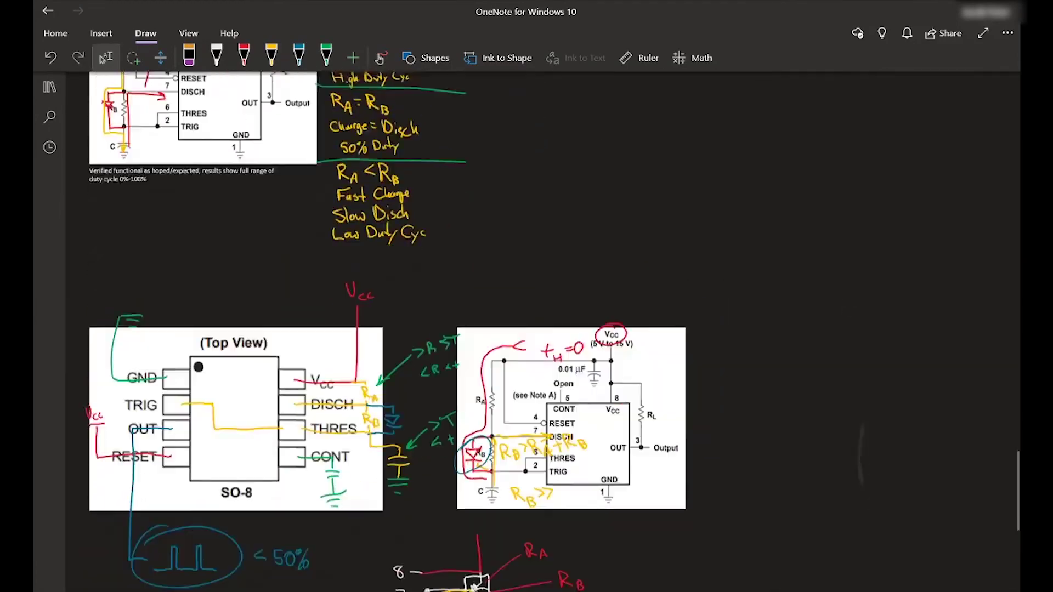
scroll(526, 329, "down", 2)
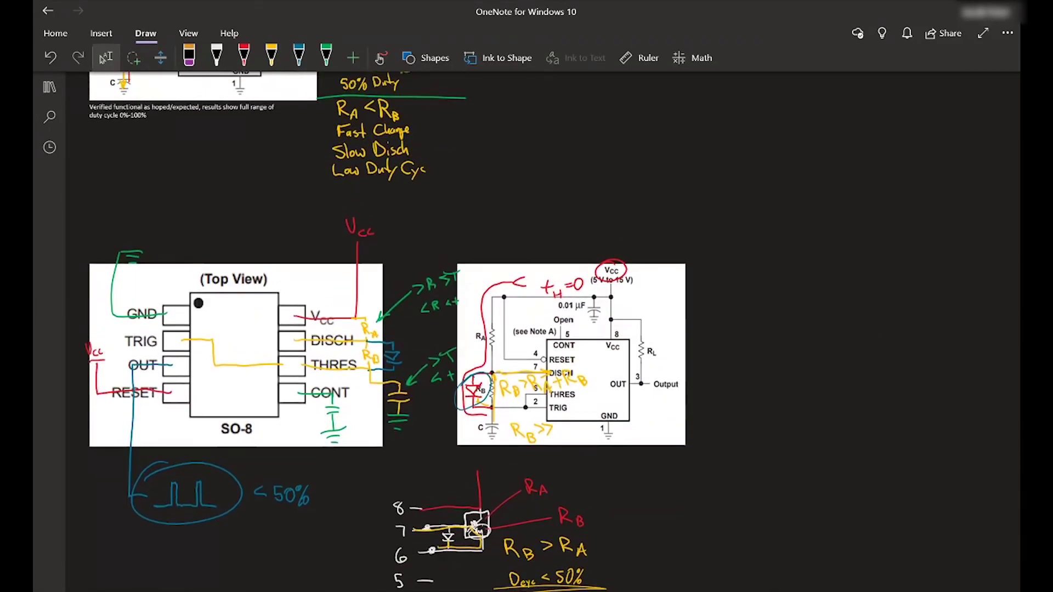
scroll(415, 373, "up", 5)
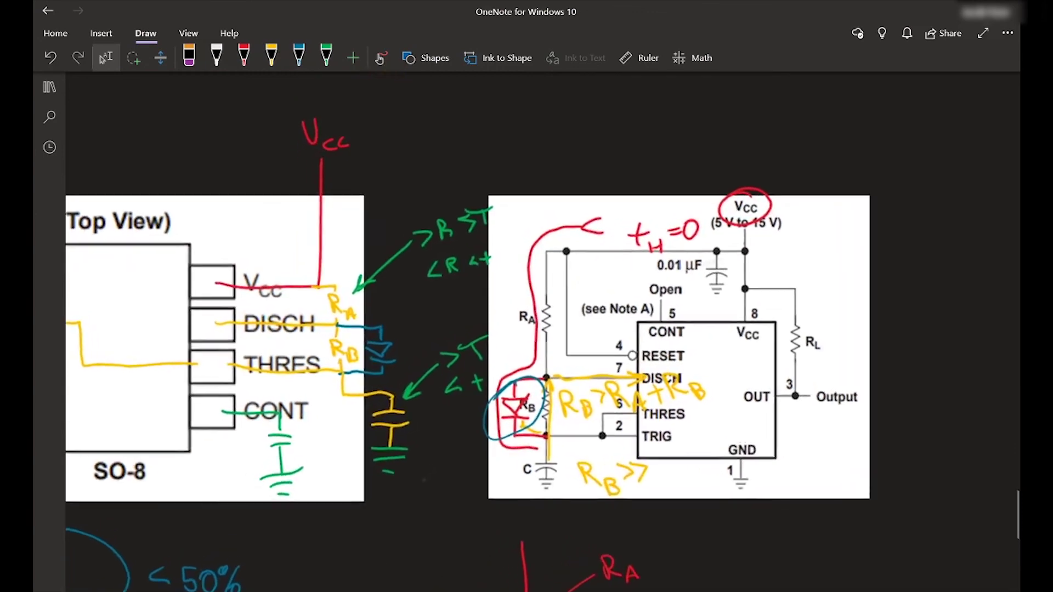
Lasso-select the annotated SO-8 pinout diagram together with its ink wiring and output waveform, and release the selection.
scroll(526, 329, "down", 2)
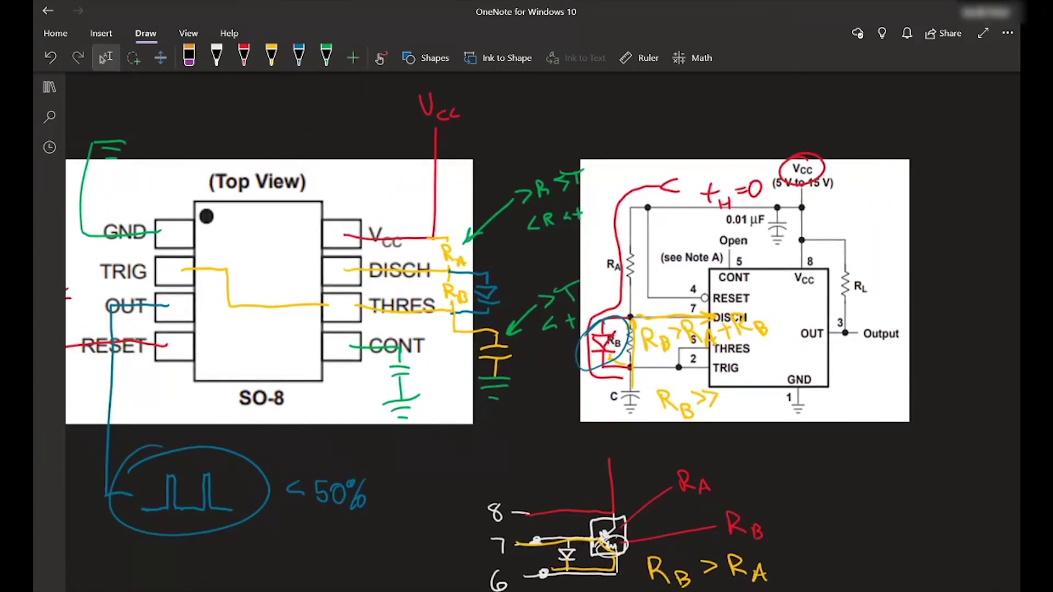
scroll(526, 330, "left", 2)
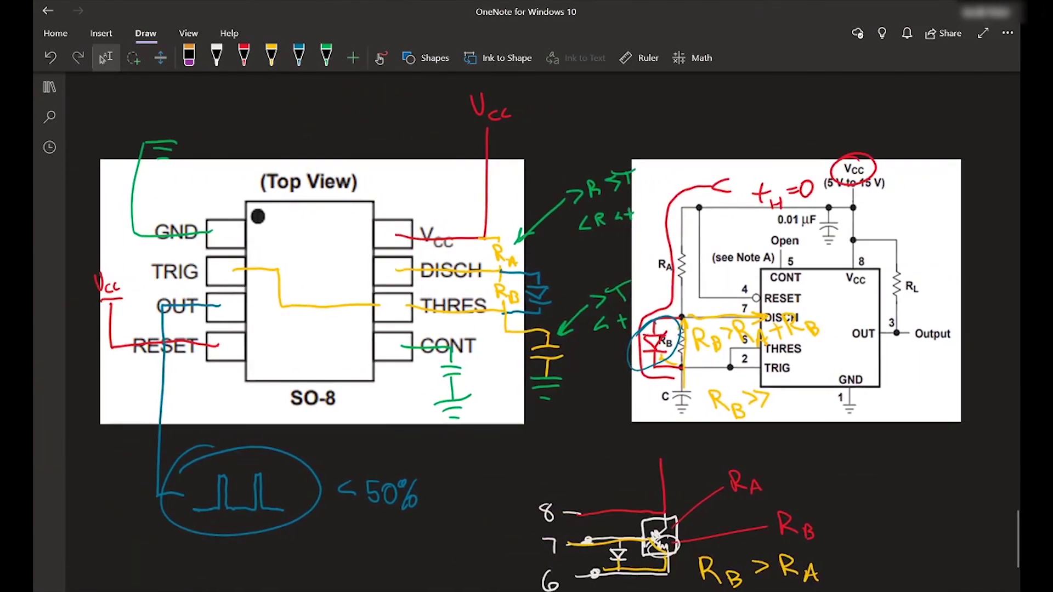
left_click(133, 58)
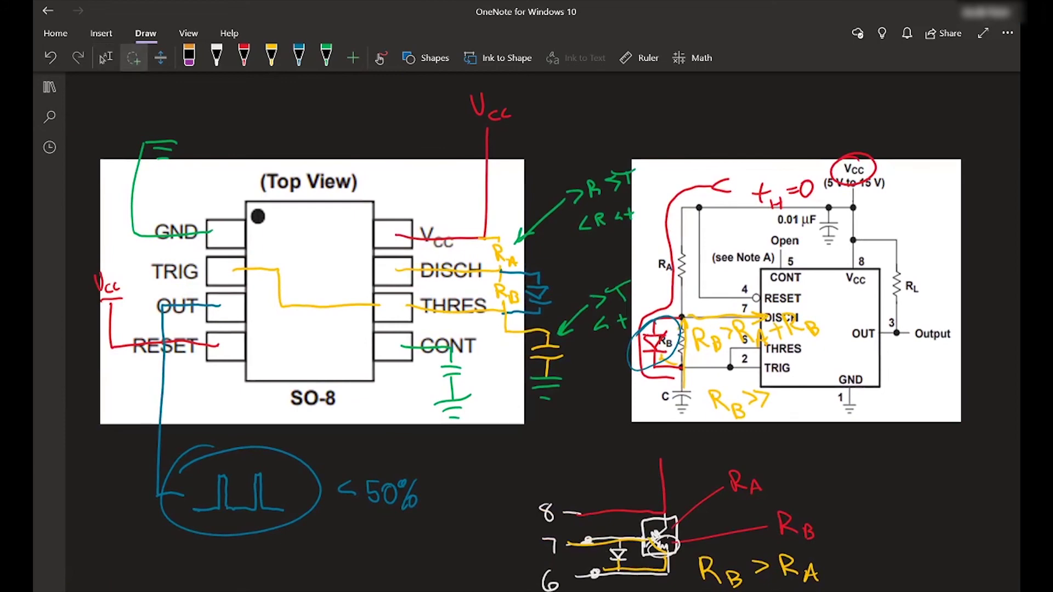
mouse_move(79, 138)
left_mouse_down()
mouse_move(66, 322)
mouse_move(295, 575)
mouse_move(550, 420)
mouse_move(466, 82)
left_mouse_up()
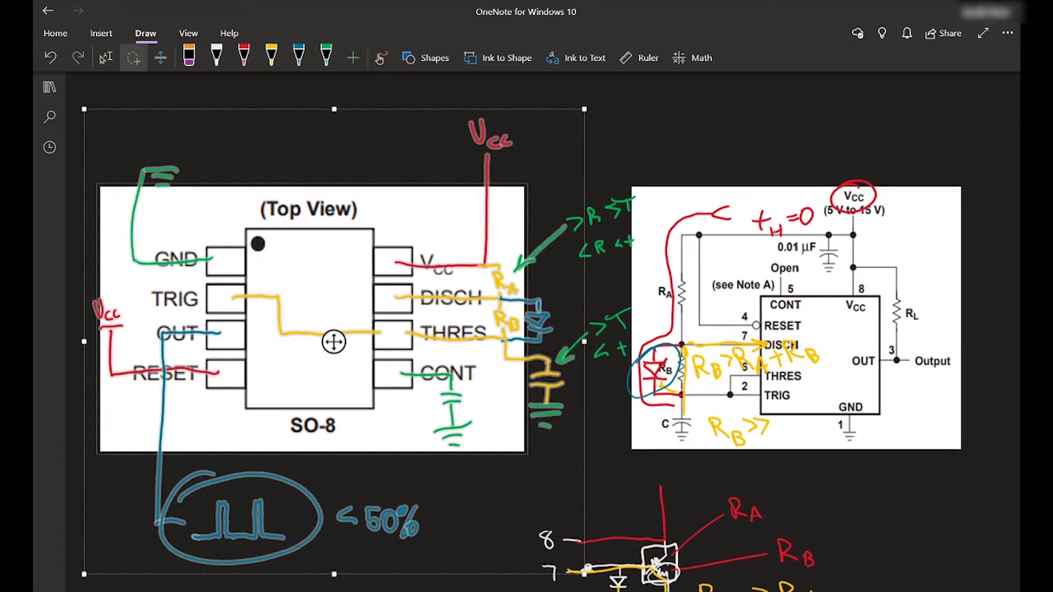
key("Escape")
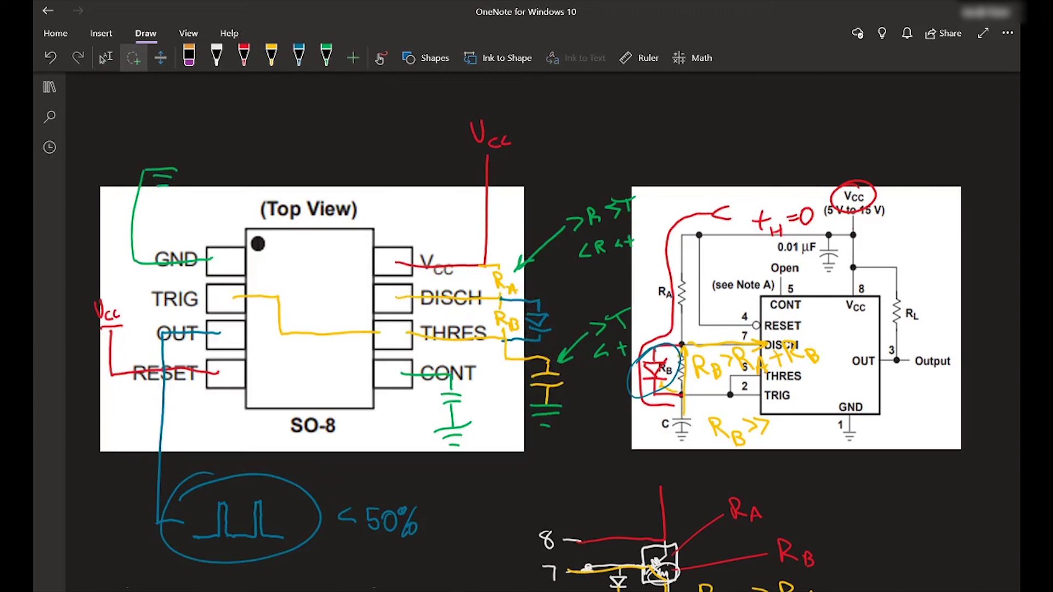
Draw a large blue circle around the whole astable schematic and stop inking.
scroll(527, 329, "right", 7)
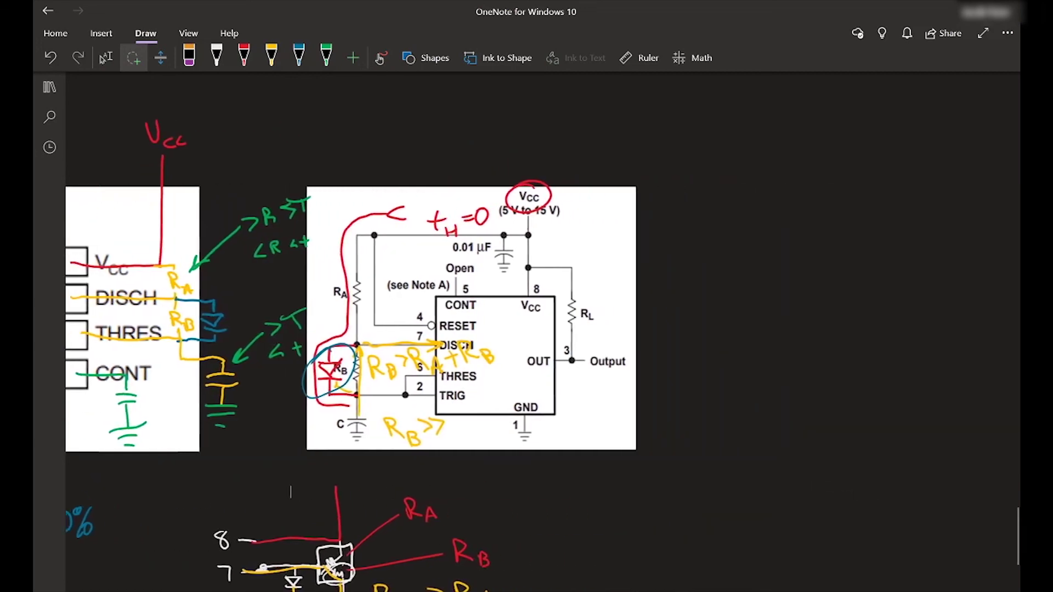
left_click(271, 56)
left_click(299, 56)
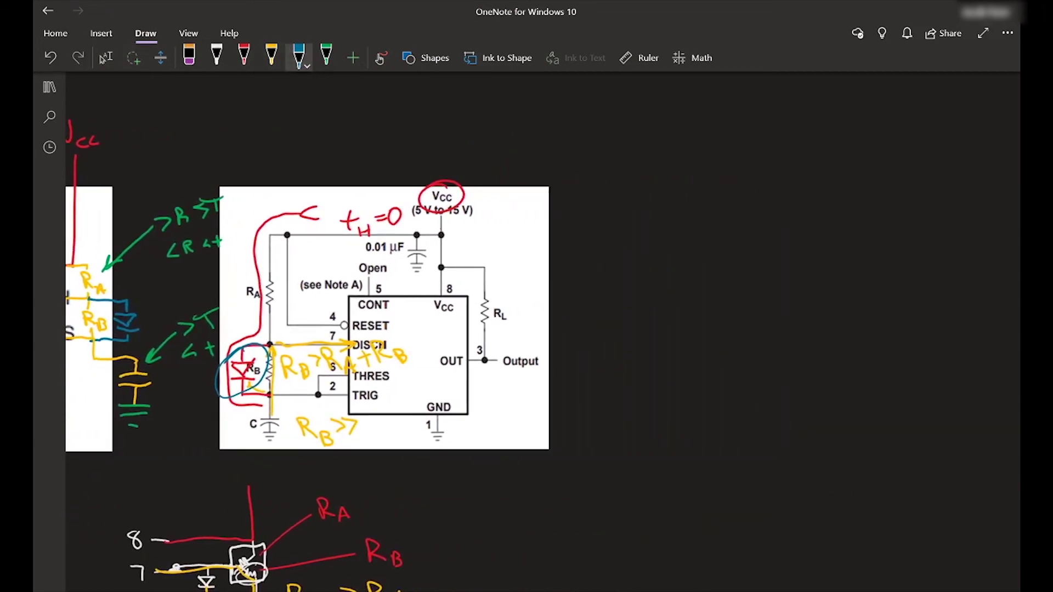
mouse_move(255, 114)
left_mouse_down()
mouse_move(222, 122)
mouse_move(395, 55)
mouse_move(174, 234)
left_mouse_up()
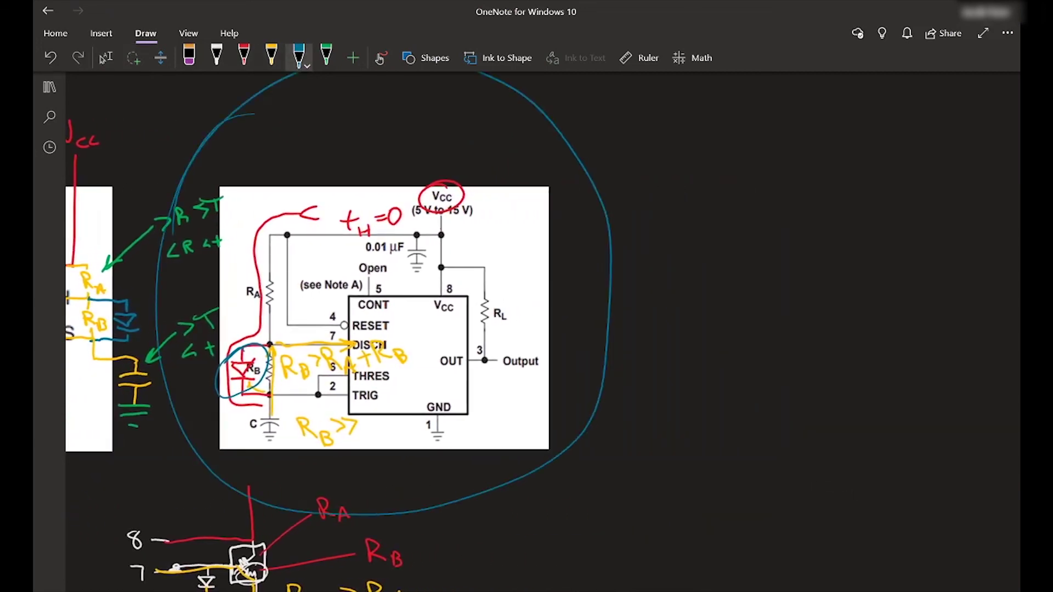
scroll(494, 329, "left", 4)
left_click(106, 57)
Review the annotated SO-8 pinout, the astable schematic and the potentiometer wiring sketch with its duty cycle note.
scroll(494, 329, "down", 5)
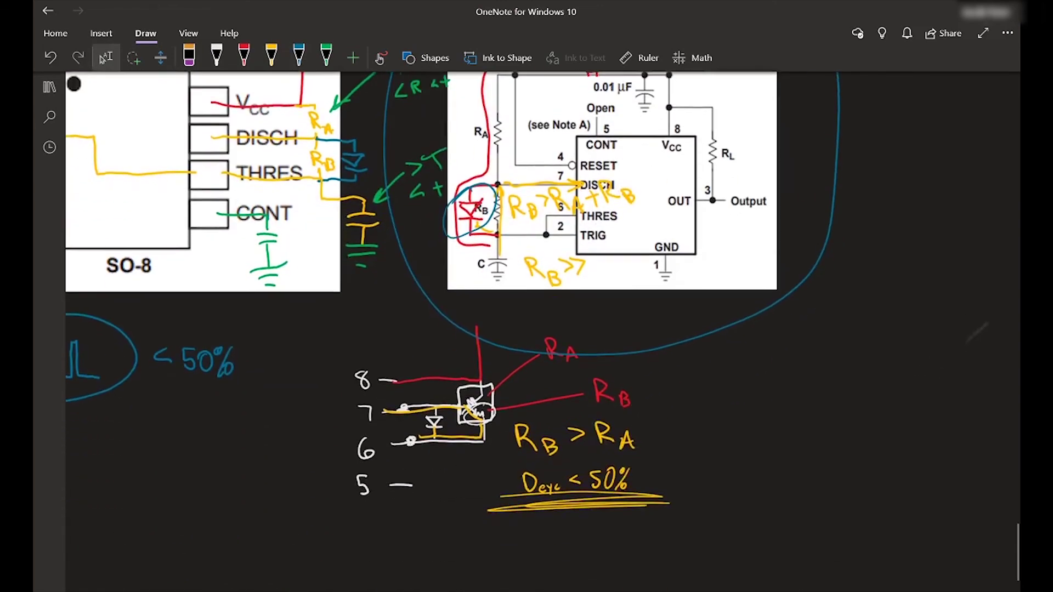
scroll(494, 329, "up", 4)
scroll(494, 330, "left", 3)
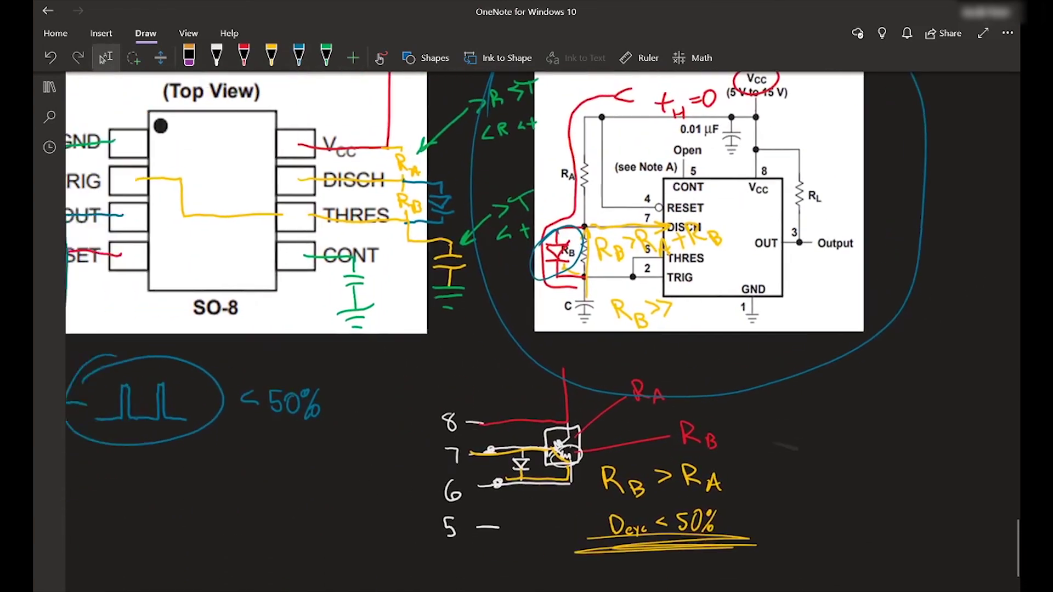
scroll(494, 329, "right", 1)
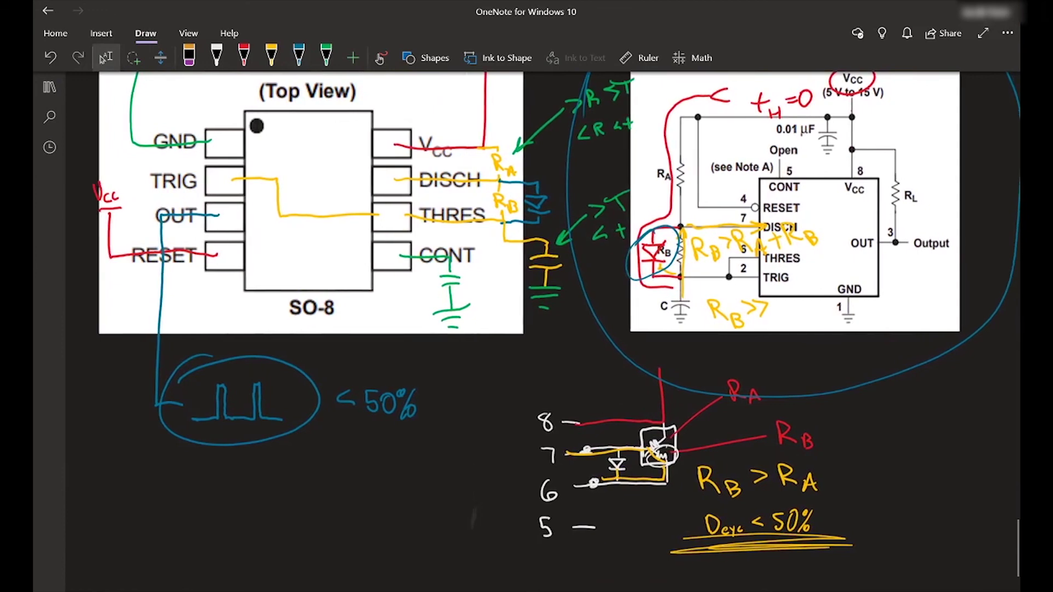
scroll(548, 329, "up", 3)
scroll(549, 329, "down", 2)
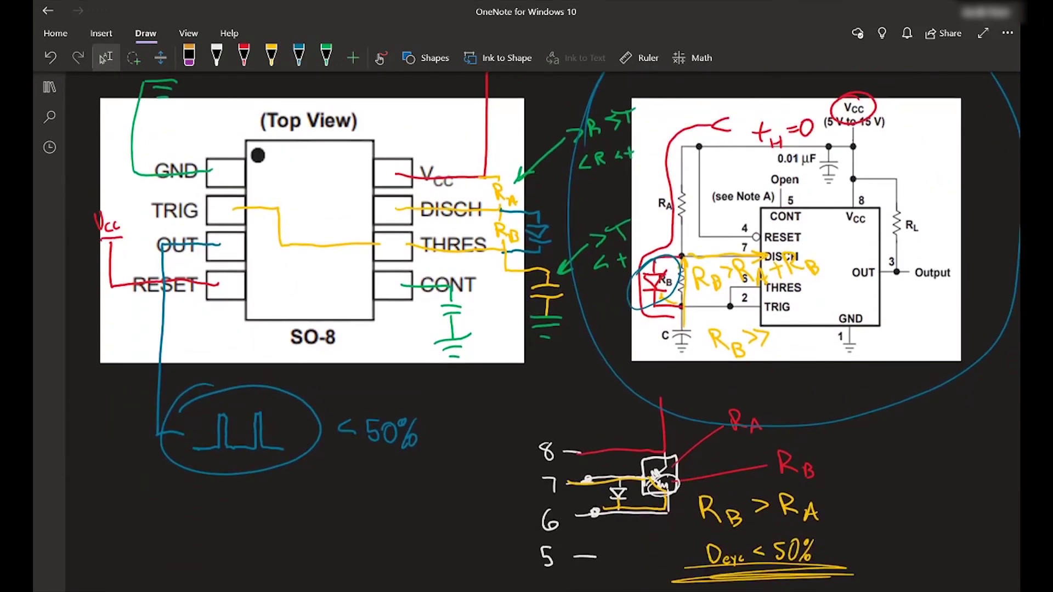
scroll(527, 330, "right", 8)
scroll(526, 329, "up", 2)
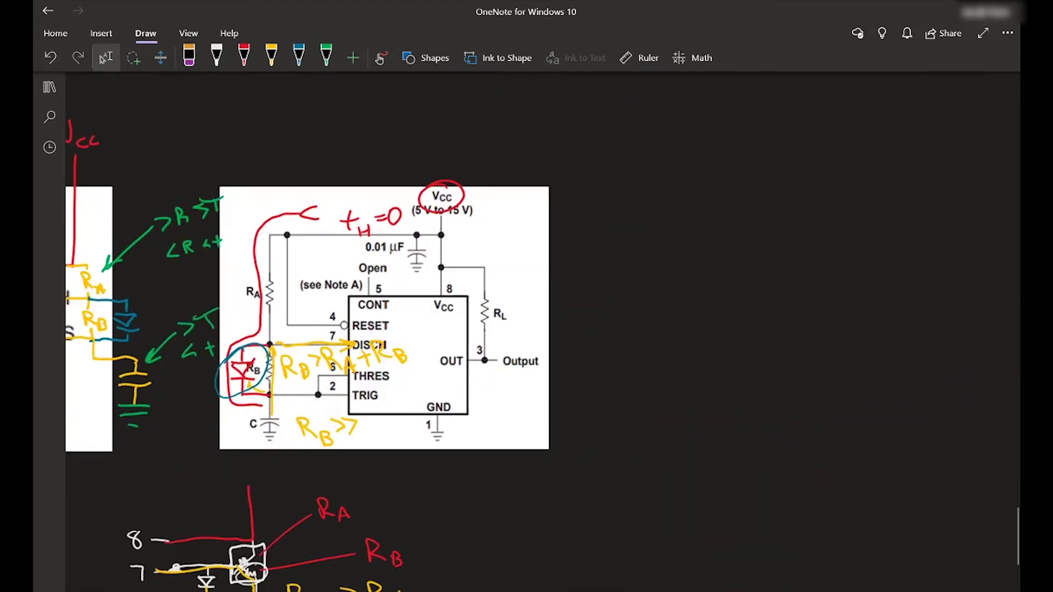
scroll(526, 329, "left", 6)
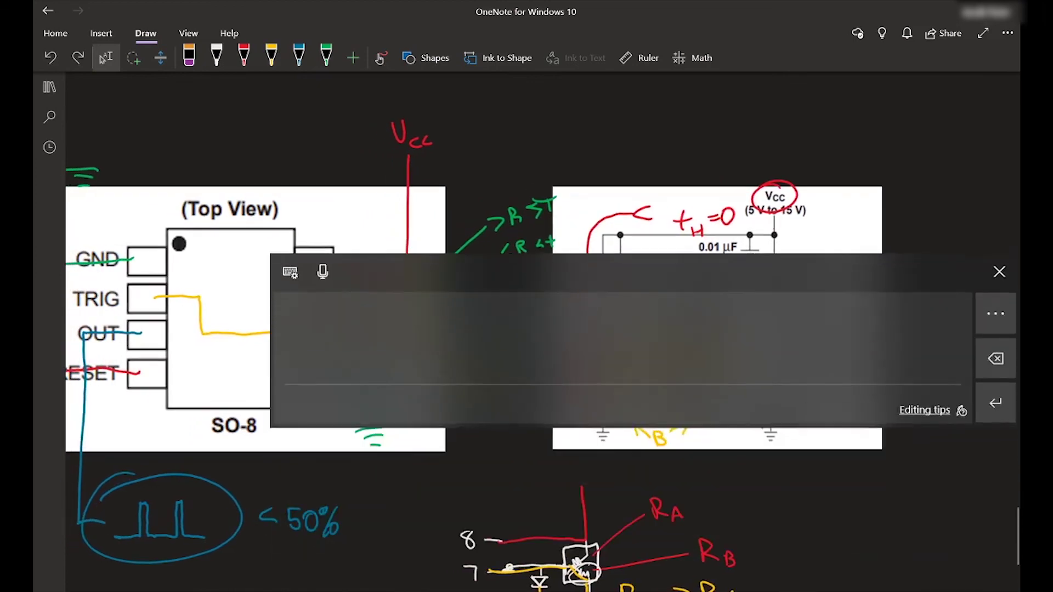
scroll(527, 329, "right", 5)
left_click(999, 272)
scroll(526, 329, "left", 7)
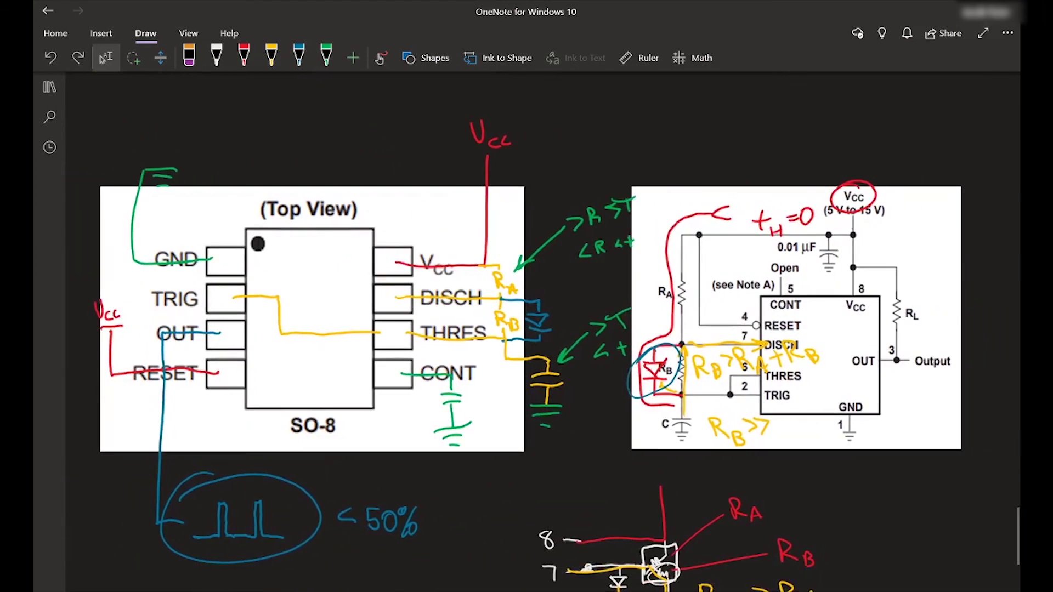
scroll(527, 329, "down", 5)
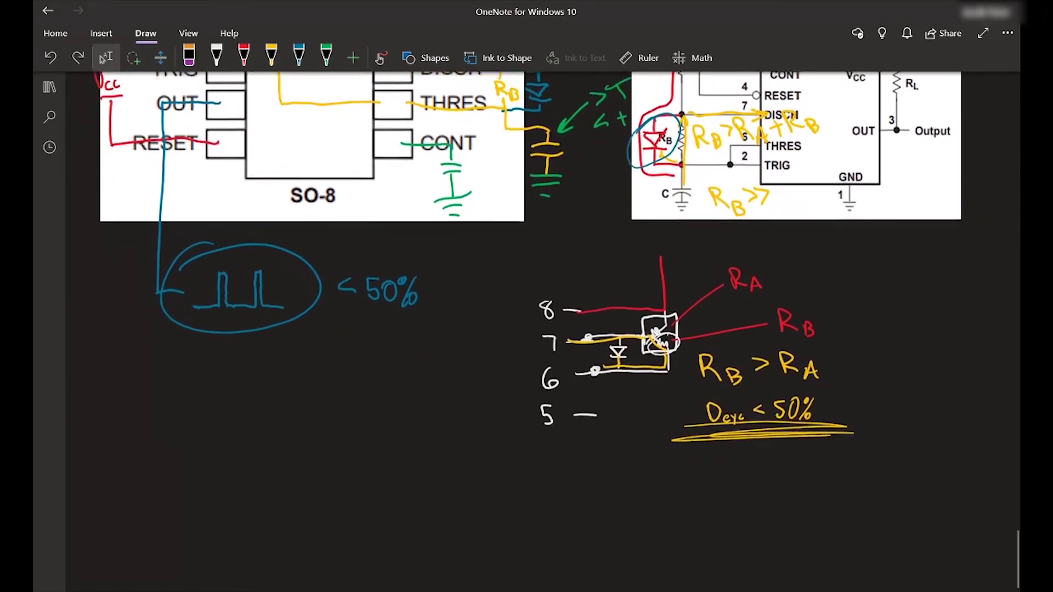
scroll(526, 329, "up", 4)
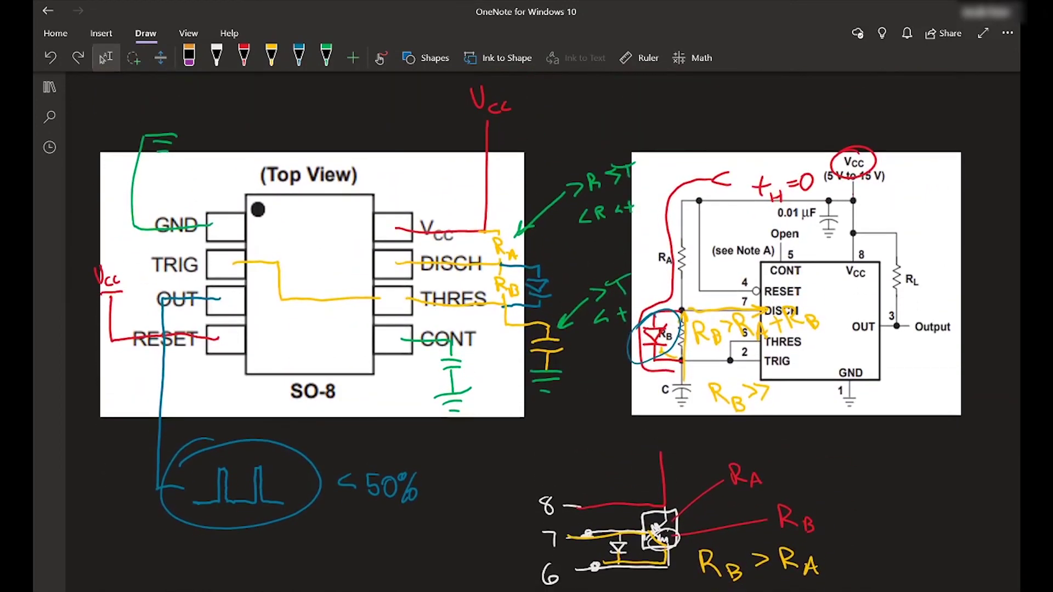